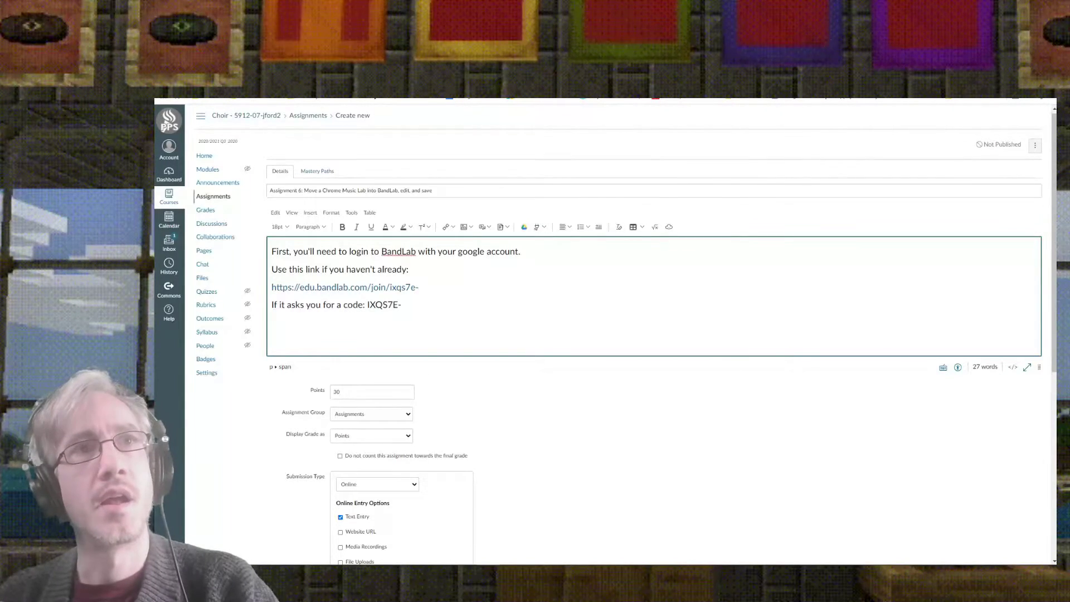
- Switch to the Song Maker page and play back part of the song
{"action": "key", "text": "ctrl+Tab"}
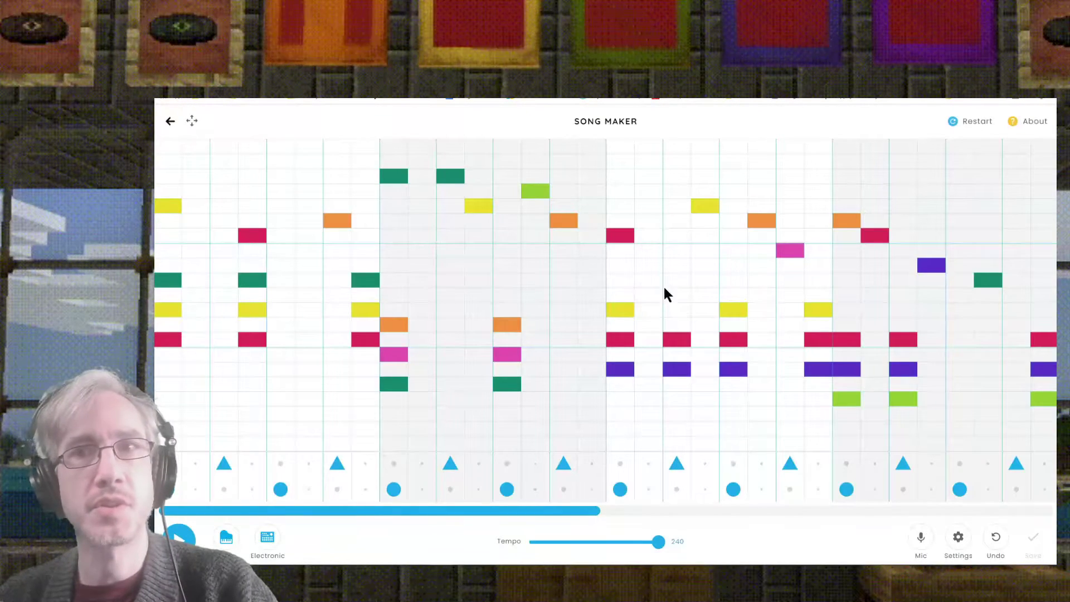
{"action": "left_click", "coordinate": [179, 538]}
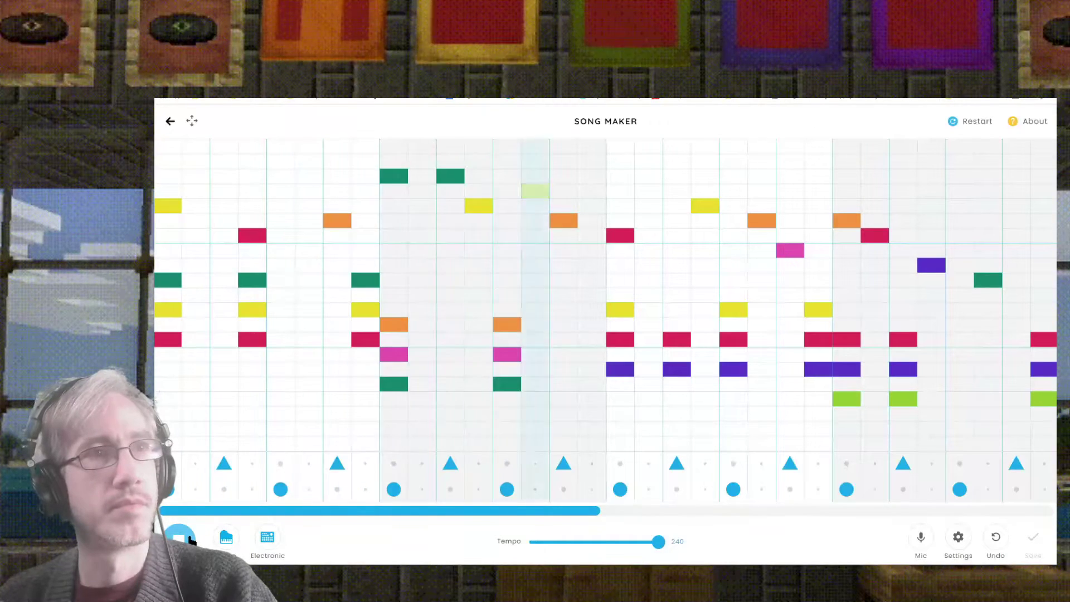
{"action": "left_click", "coordinate": [184, 537]}
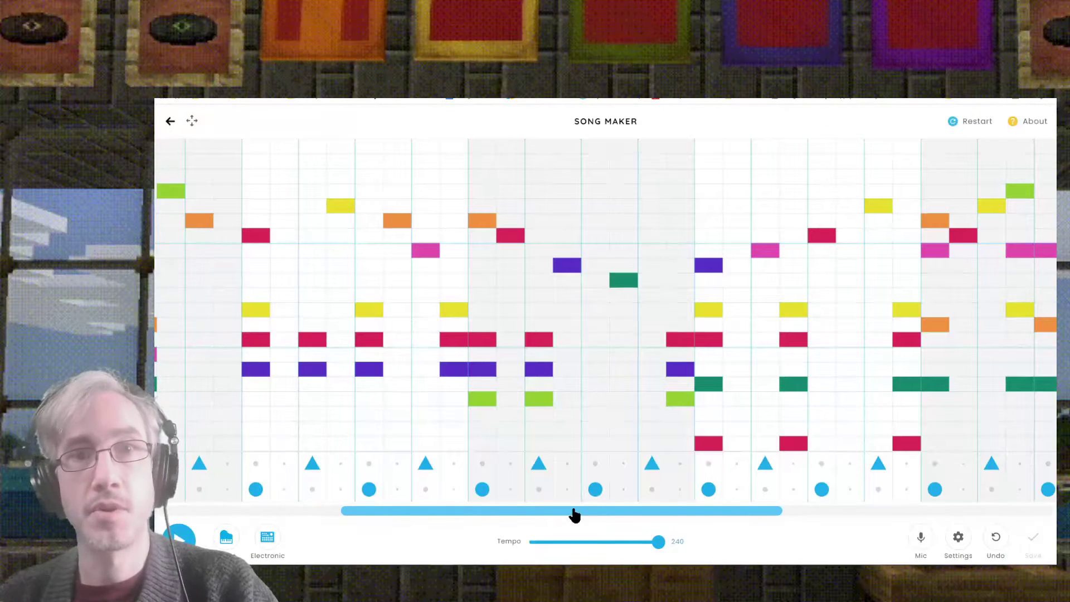
- Save the Song Maker song and download it as a MIDI file
{"action": "left_click", "coordinate": [854, 415]}
{"action": "left_click", "coordinate": [852, 415]}
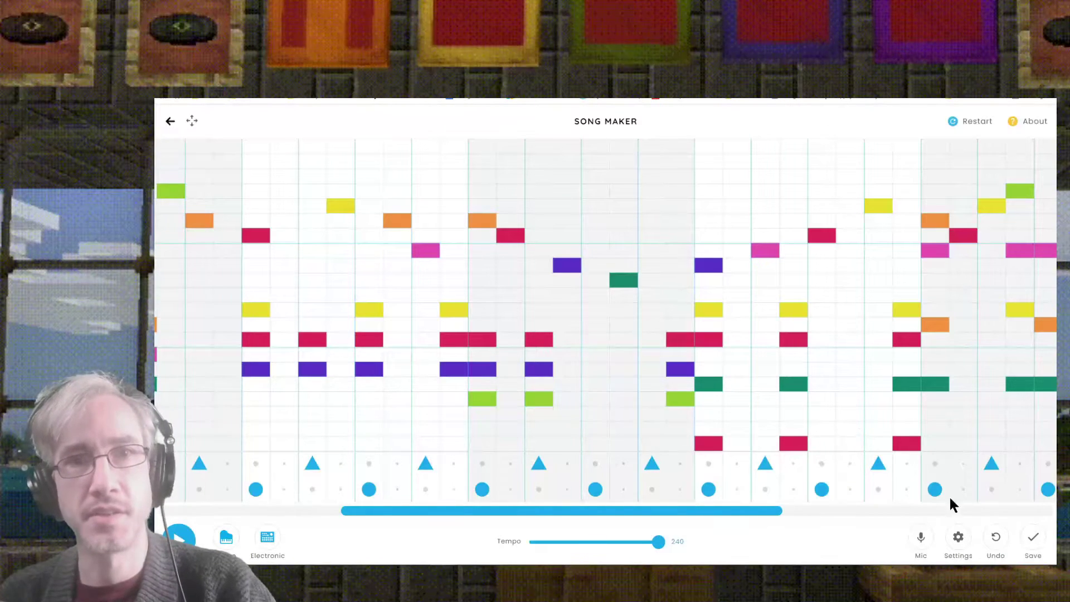
{"action": "left_click", "coordinate": [1033, 536]}
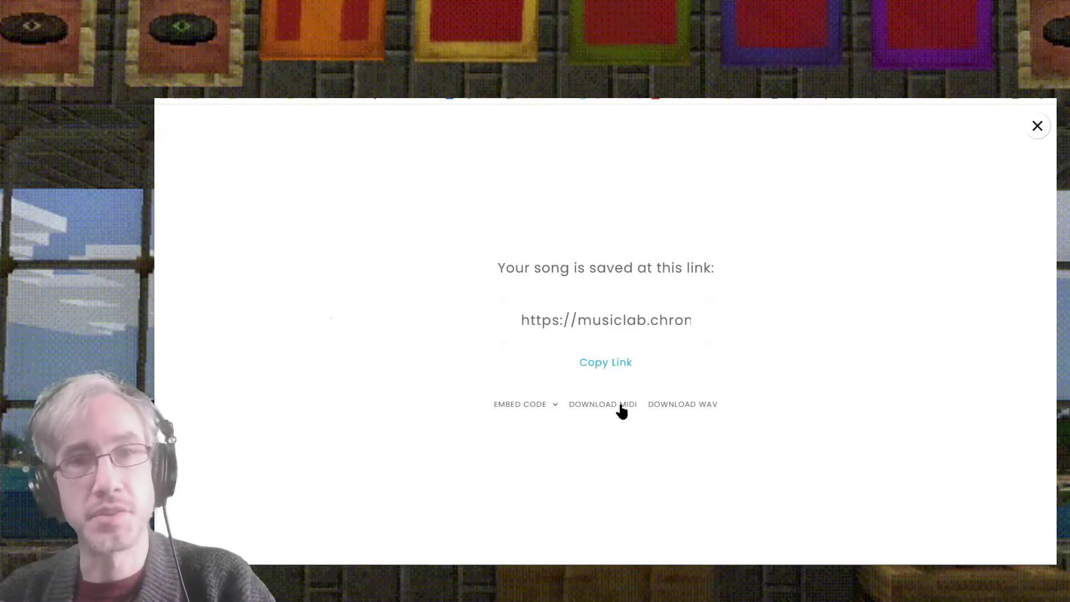
{"action": "left_click", "coordinate": [622, 412]}
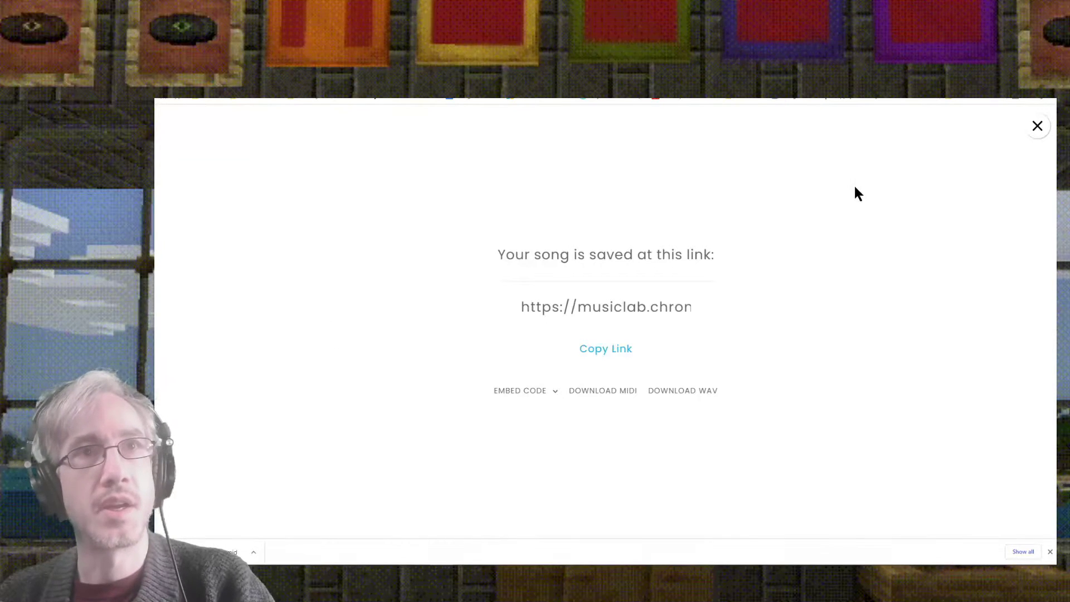
{"action": "left_click", "coordinate": [1037, 126]}
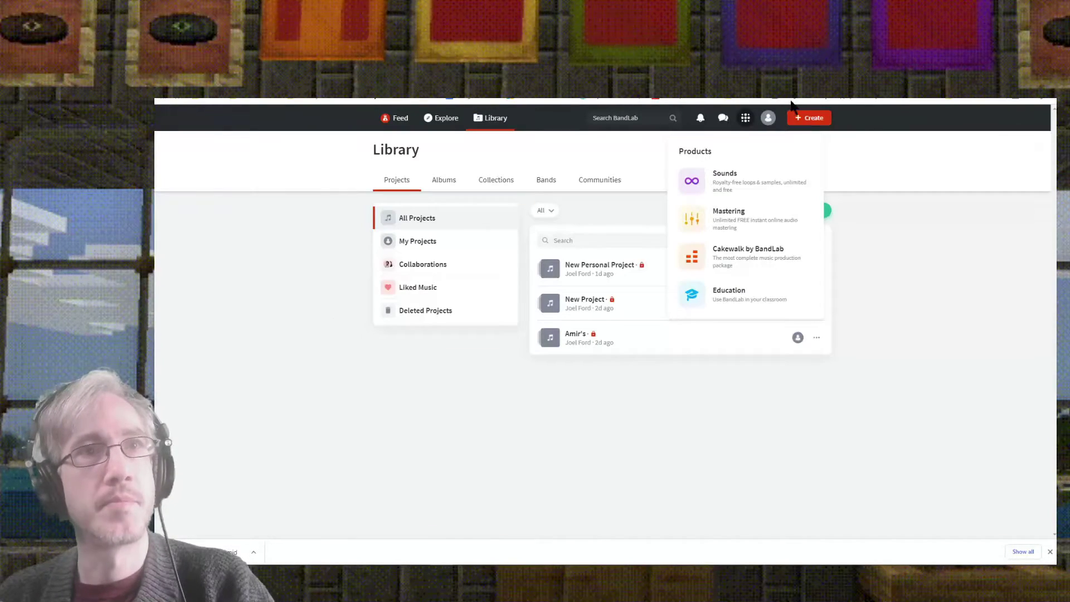
- Create a new project in BandLab, starting with an Instruments track
{"action": "left_click", "coordinate": [911, 133]}
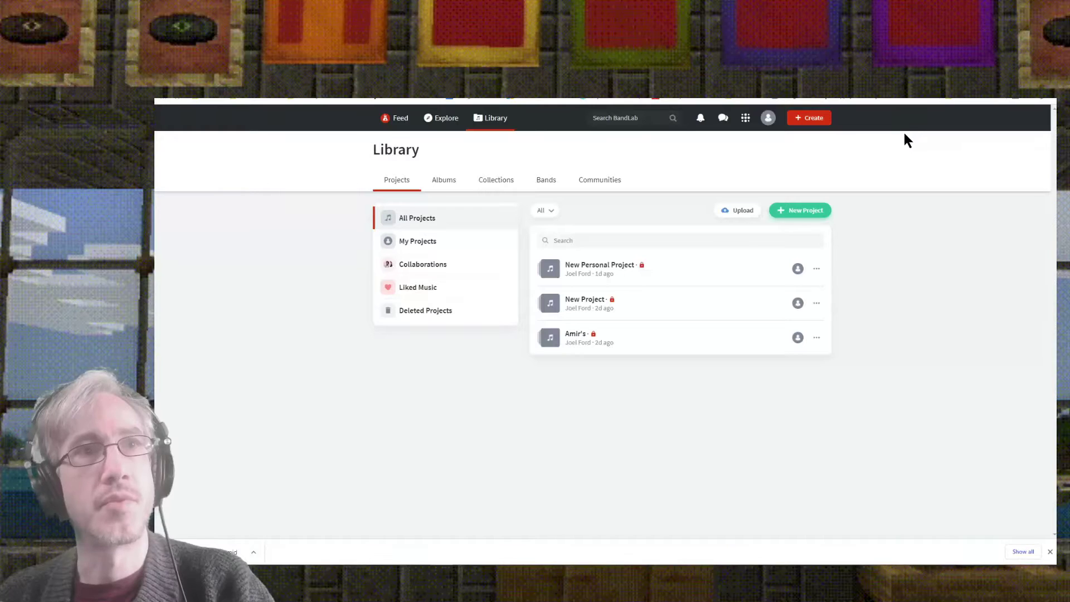
{"action": "left_click", "coordinate": [816, 120]}
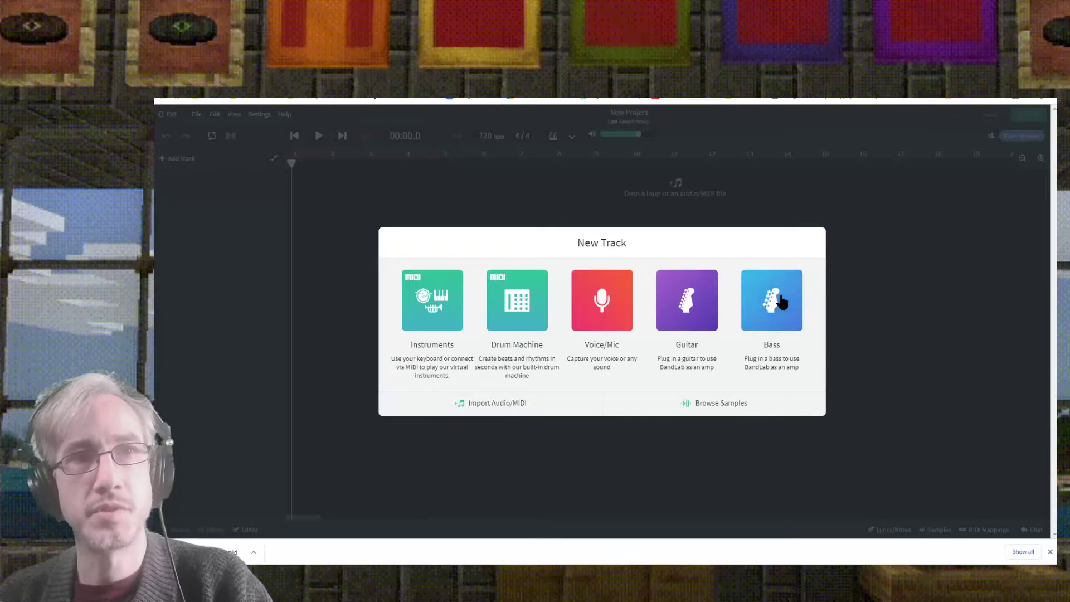
{"action": "left_click", "coordinate": [457, 301]}
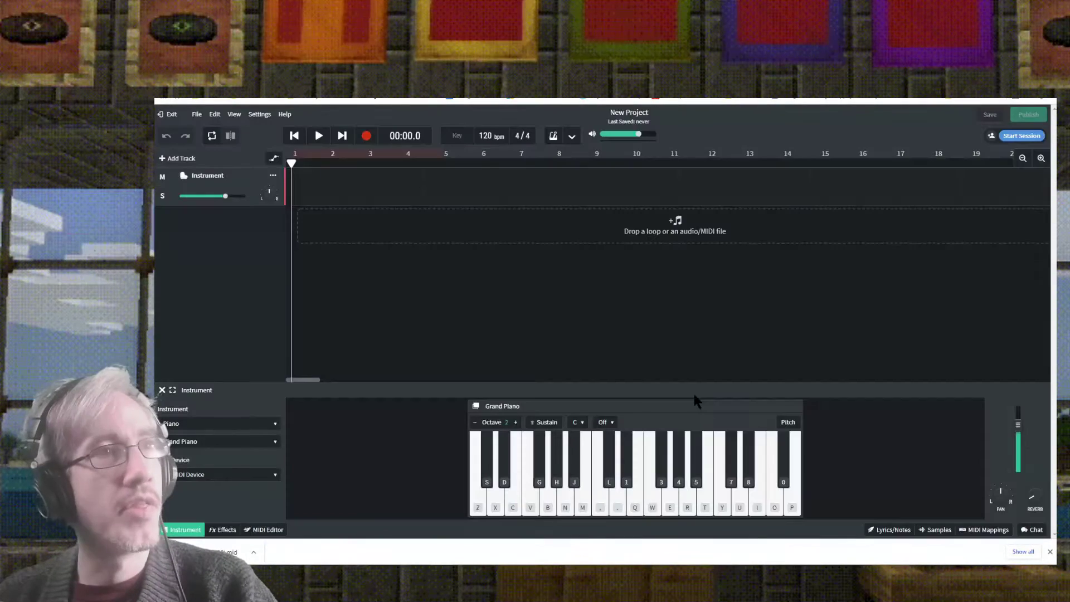
- Import song-maker (28).mid from Downloads into the project and select the Bright Acoustic Piano track
{"action": "left_click", "coordinate": [698, 238]}
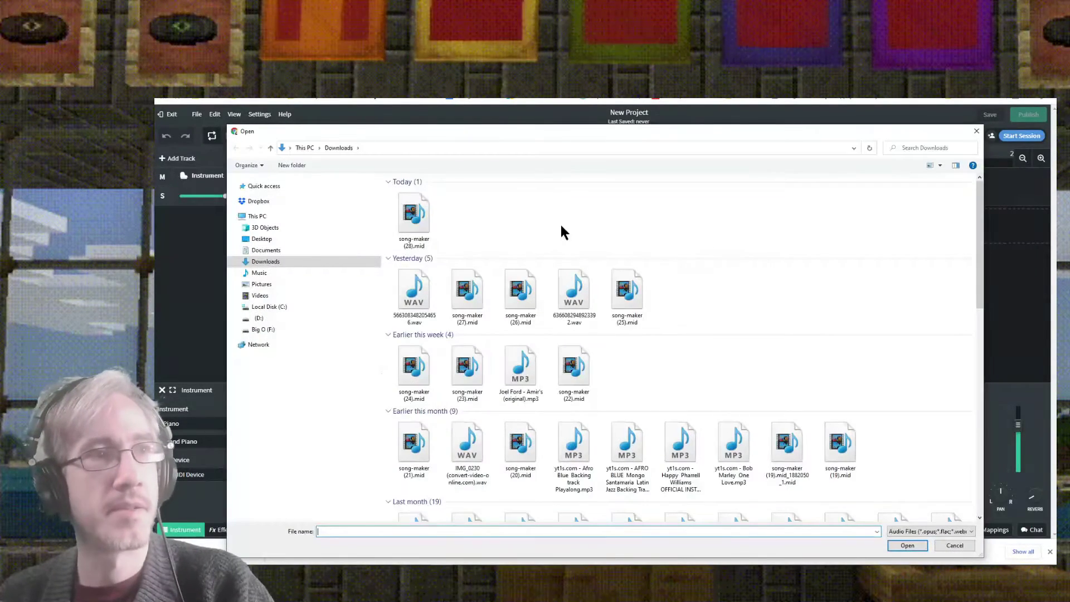
{"action": "left_click", "coordinate": [413, 215]}
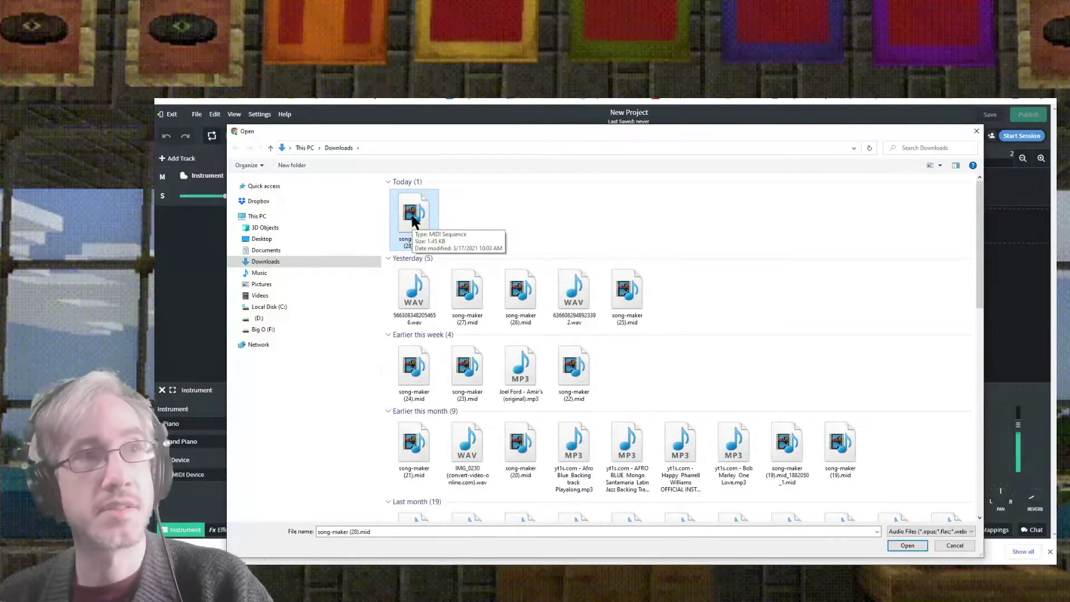
{"action": "left_click", "coordinate": [908, 543]}
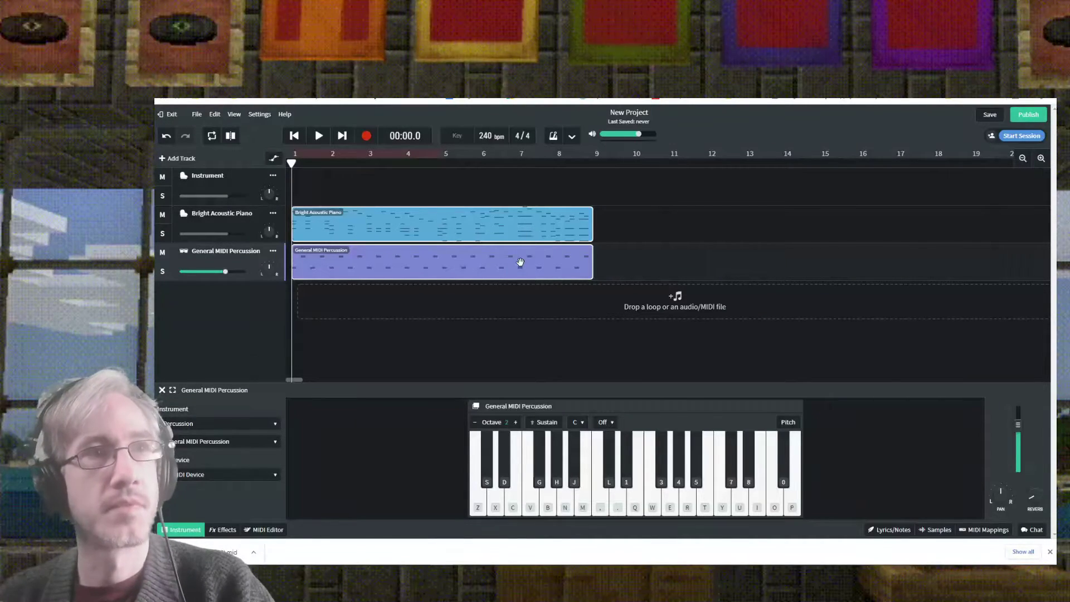
{"action": "left_click", "coordinate": [504, 223]}
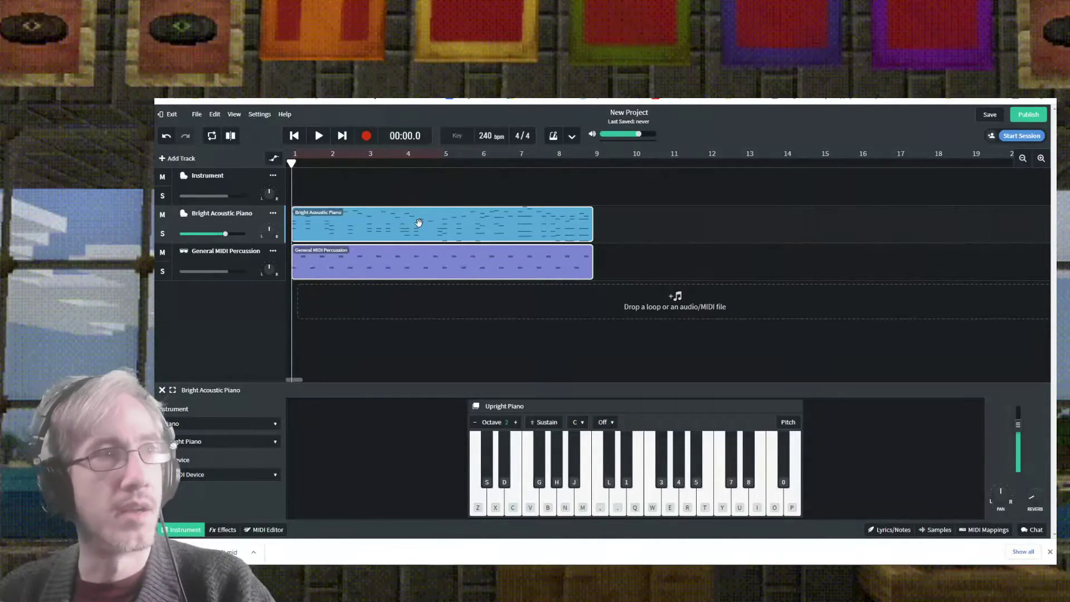
- Add a second instrument track, set its sound to Dance Lead from Synth Leads, and test a note
{"action": "left_click", "coordinate": [181, 159]}
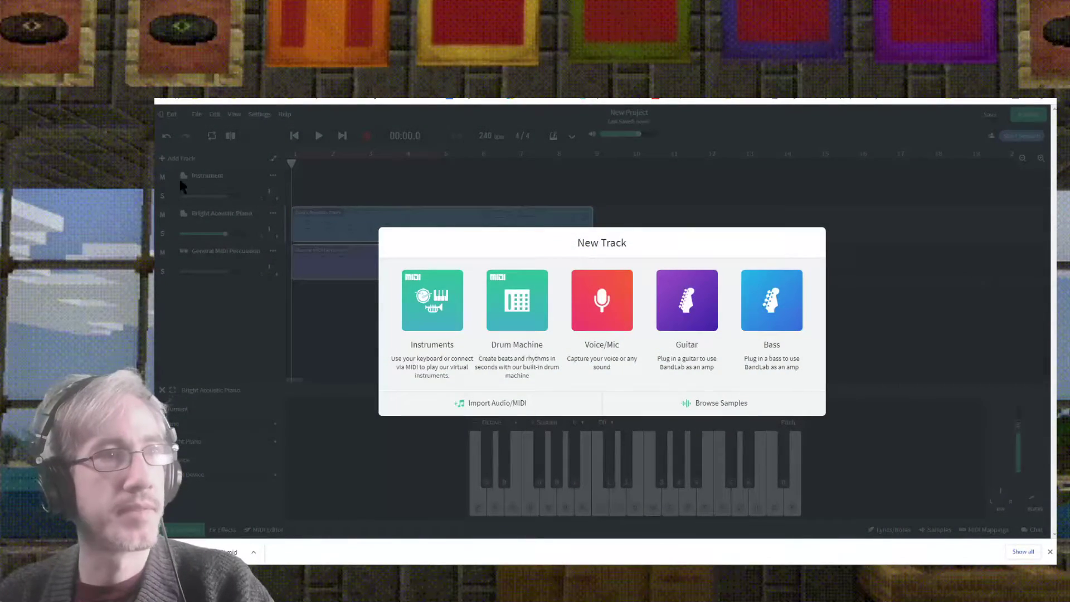
{"action": "left_click", "coordinate": [420, 317]}
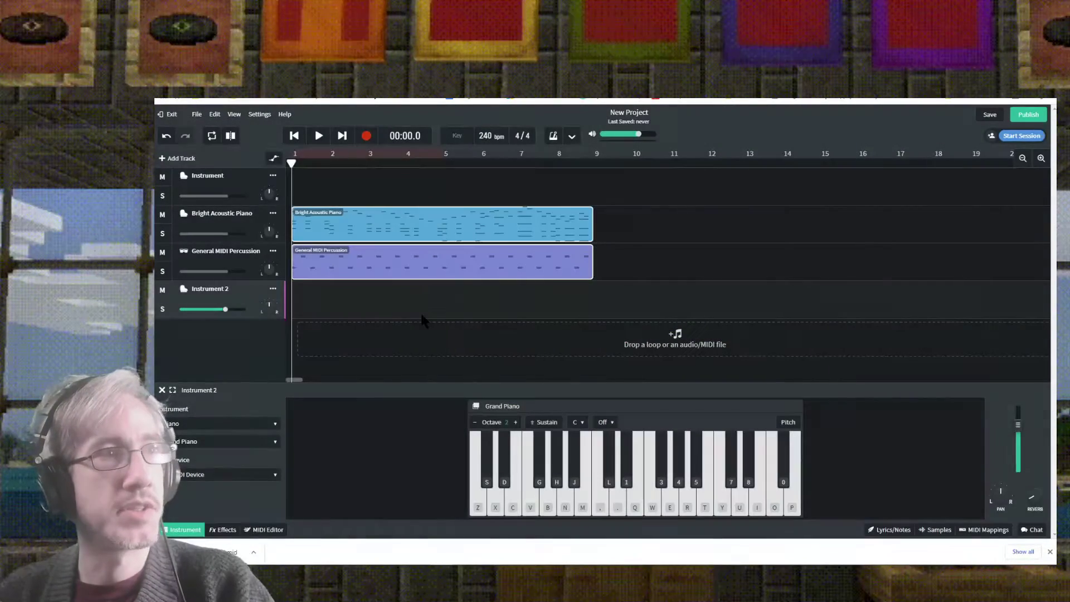
{"action": "left_click", "coordinate": [223, 425]}
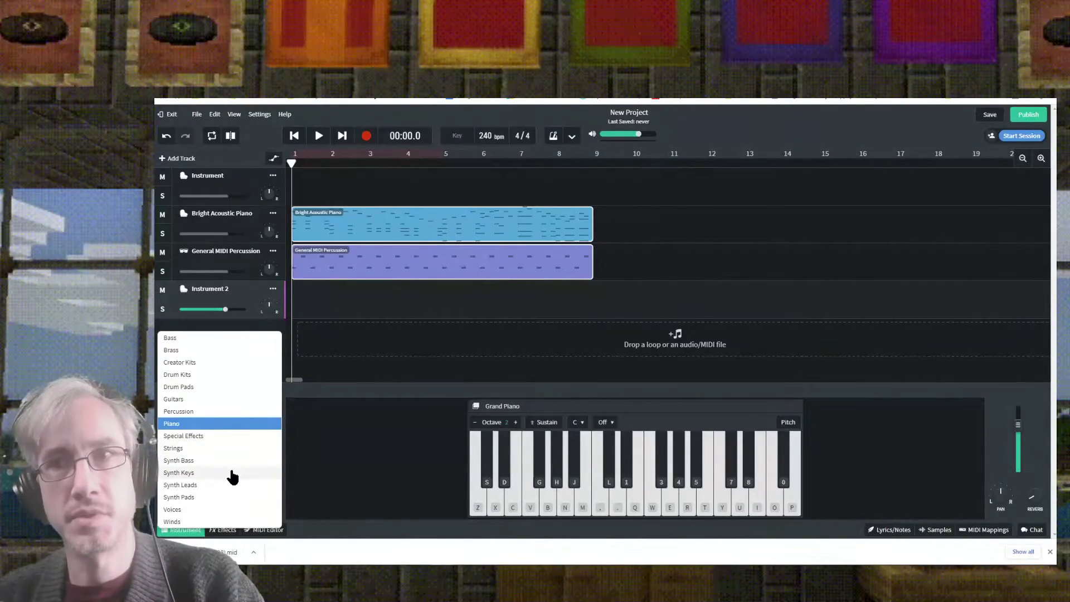
{"action": "left_click", "coordinate": [227, 485]}
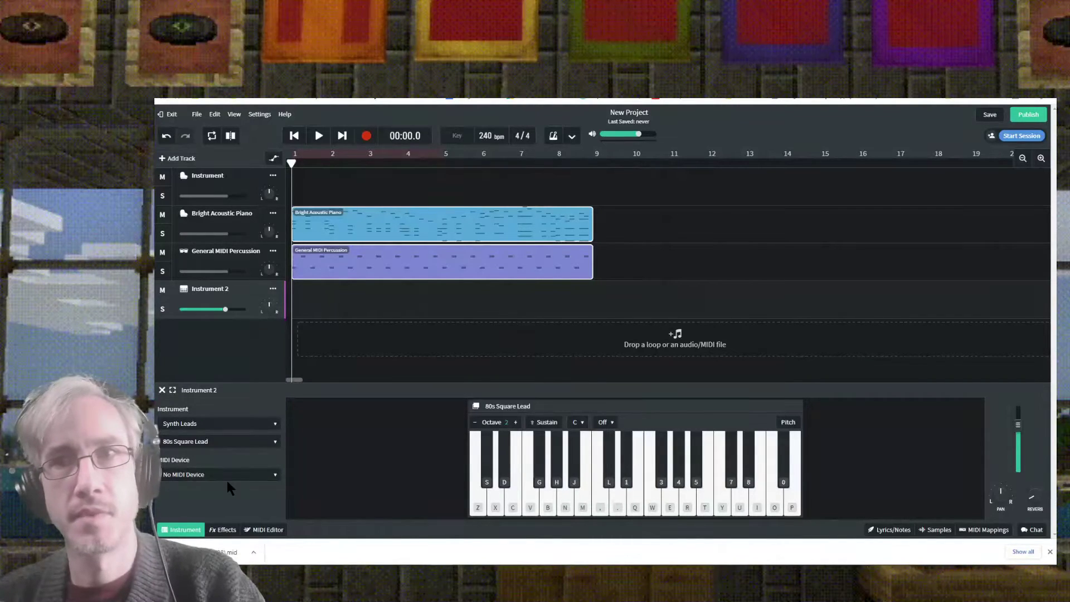
{"action": "left_click", "coordinate": [218, 442]}
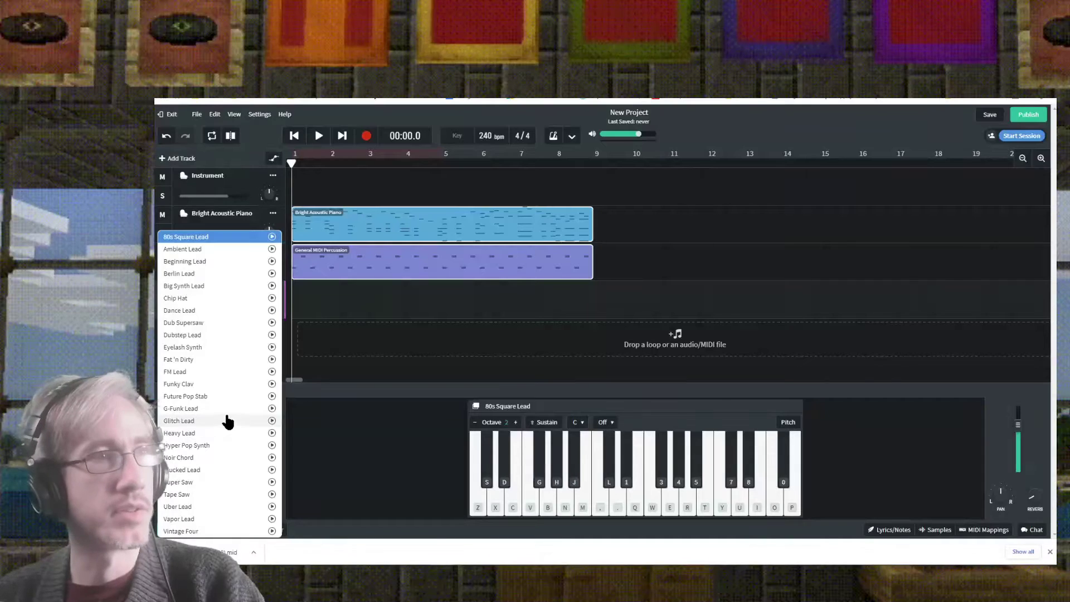
{"action": "left_click", "coordinate": [236, 310]}
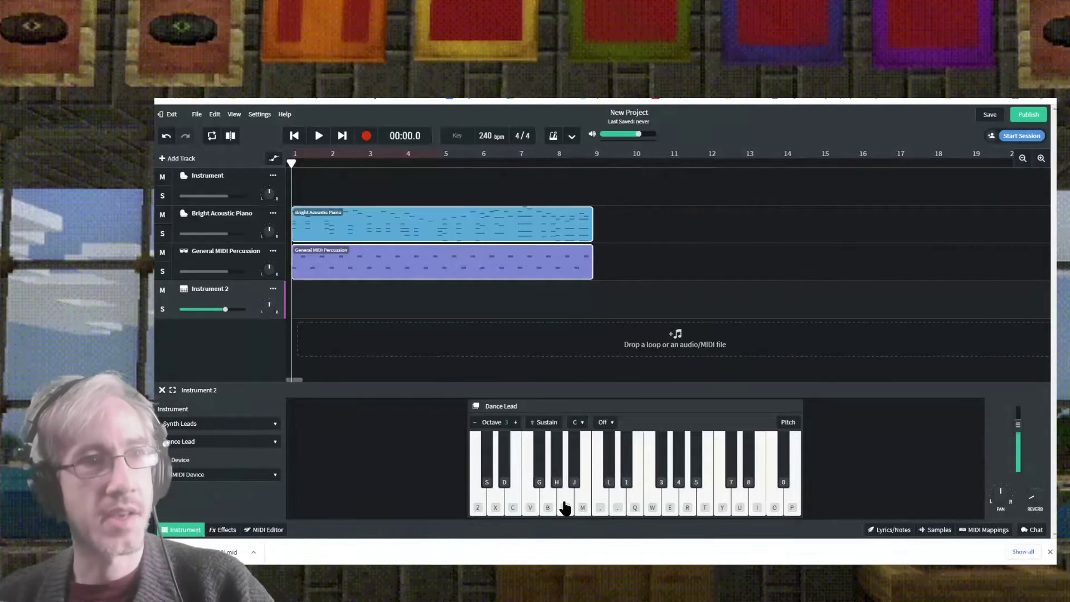
{"action": "left_click", "coordinate": [484, 505]}
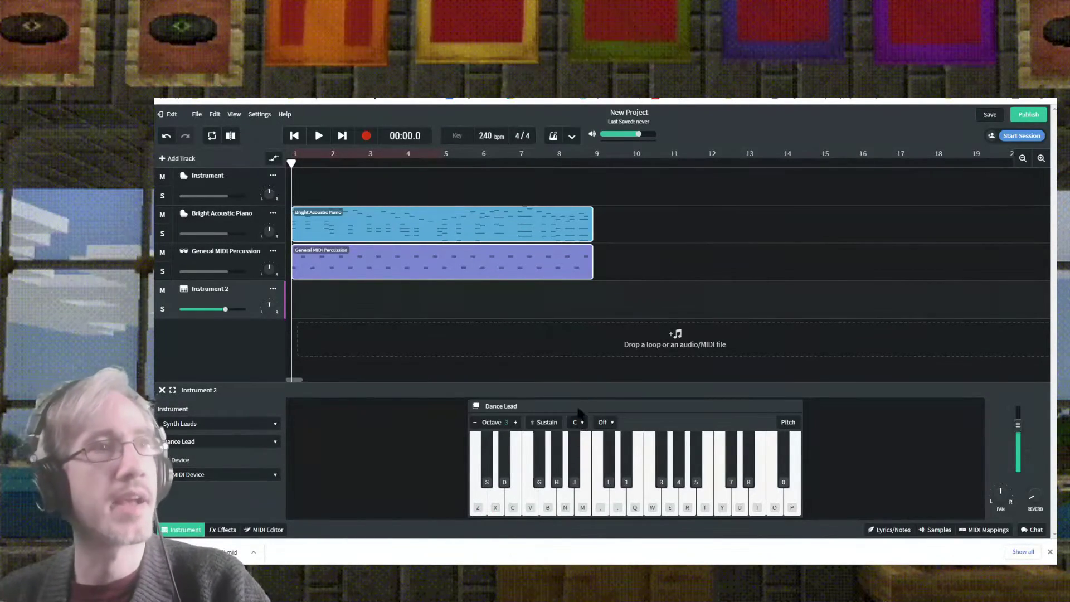
- Copy the Bright Acoustic Piano region onto the Instrument 2 track, aligned to start at measure 1
{"action": "left_click", "coordinate": [465, 229]}
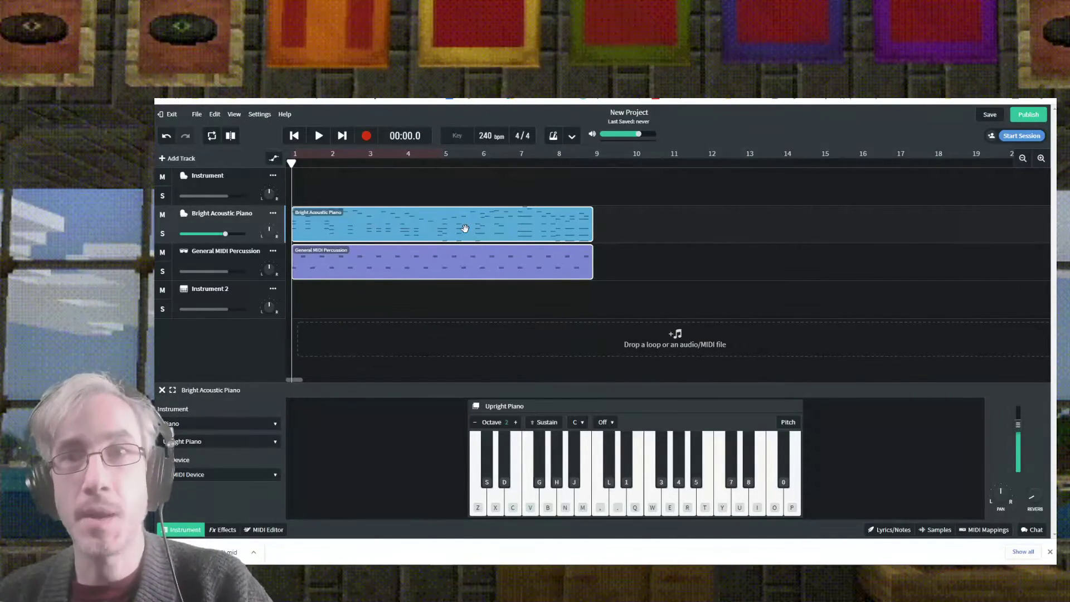
{"action": "right_click", "coordinate": [439, 222]}
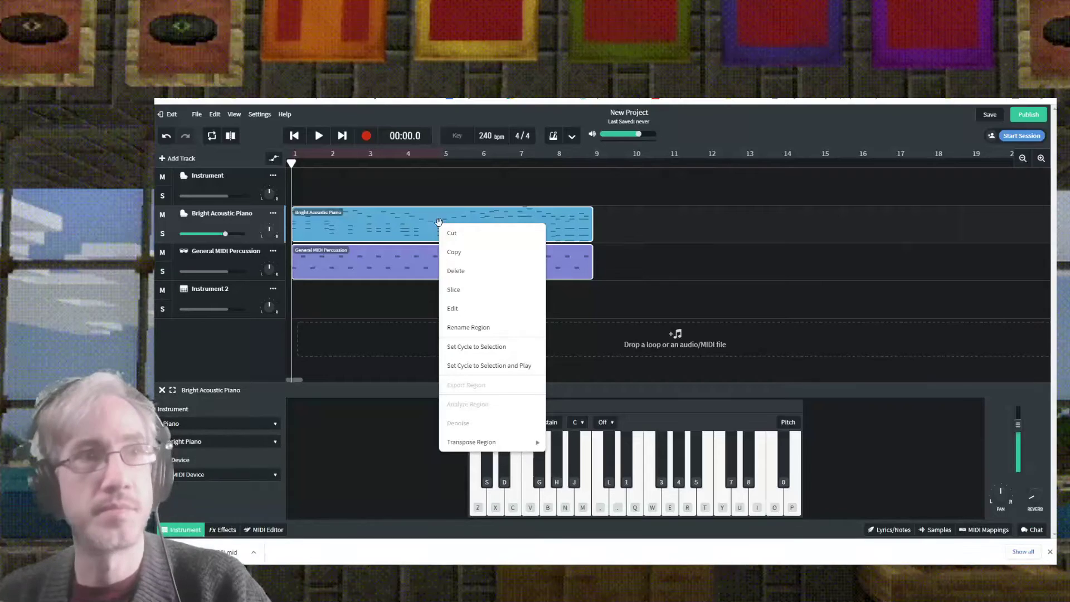
{"action": "left_click", "coordinate": [454, 252]}
{"action": "key", "text": "ctrl+v"}
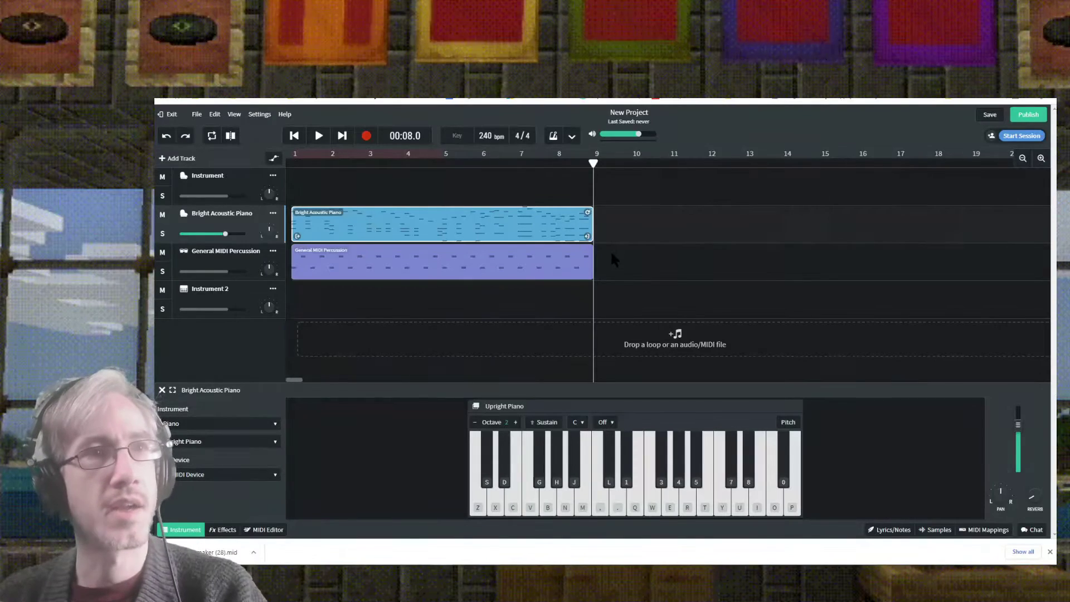
{"action": "key", "text": "ctrl+z"}
{"action": "left_click", "coordinate": [321, 302]}
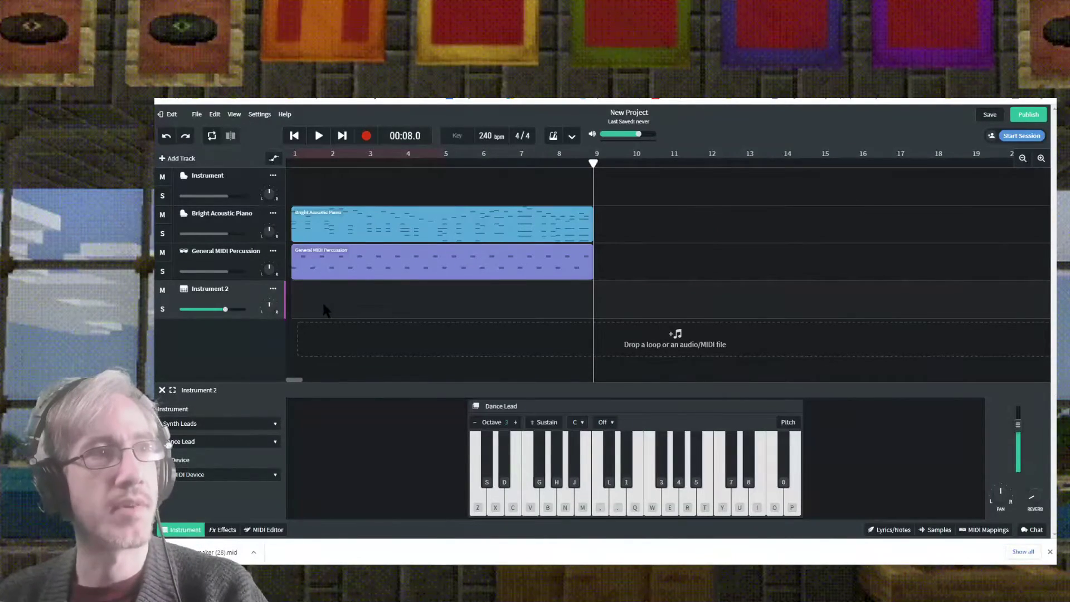
{"action": "key", "text": "ctrl+v"}
{"action": "left_click_drag", "start_coordinate": [445, 307], "coordinate": [291, 302]}
{"action": "left_click", "coordinate": [294, 137]}
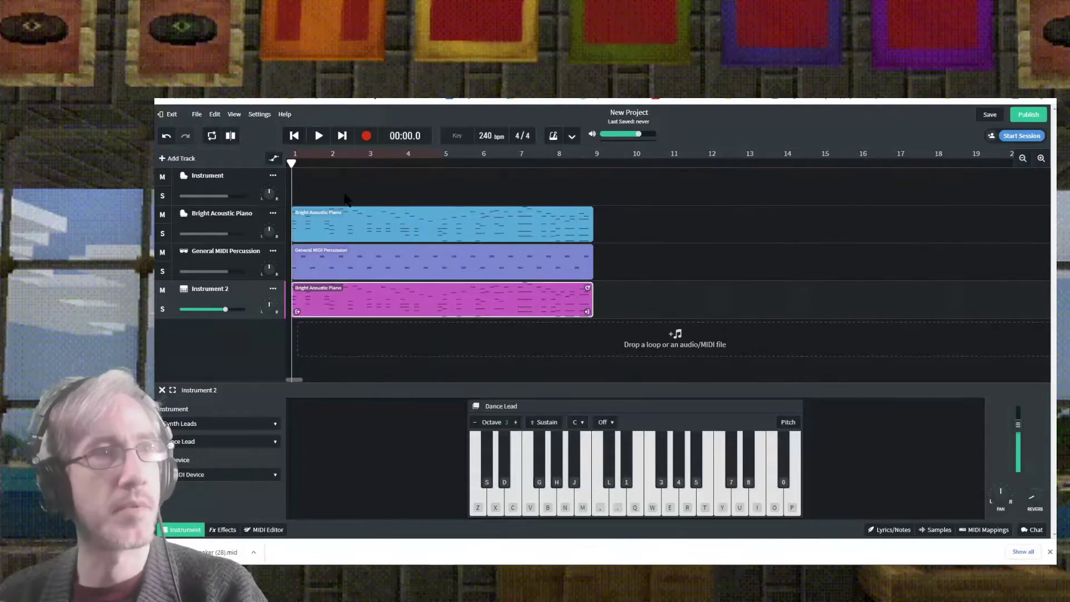
- Open the Instrument 2 region in the MIDI Editor and enlarge the editing area to show the whole region
{"action": "double_click", "coordinate": [421, 299]}
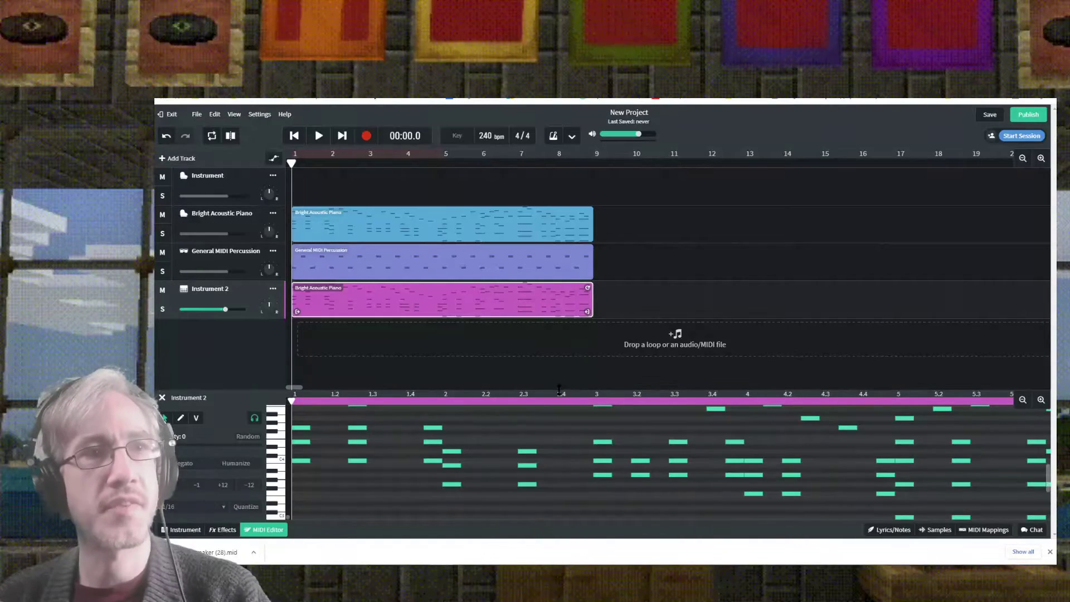
{"action": "left_click_drag", "start_coordinate": [559, 389], "coordinate": [554, 277]}
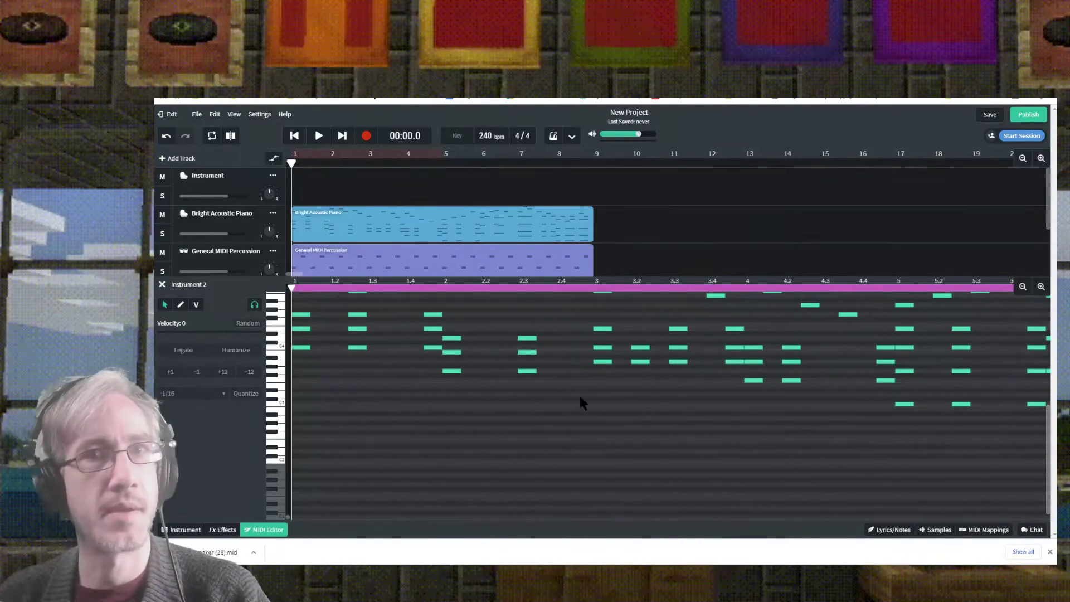
{"action": "scroll", "coordinate": [600, 432], "scroll_direction": "up", "scroll_amount": 3}
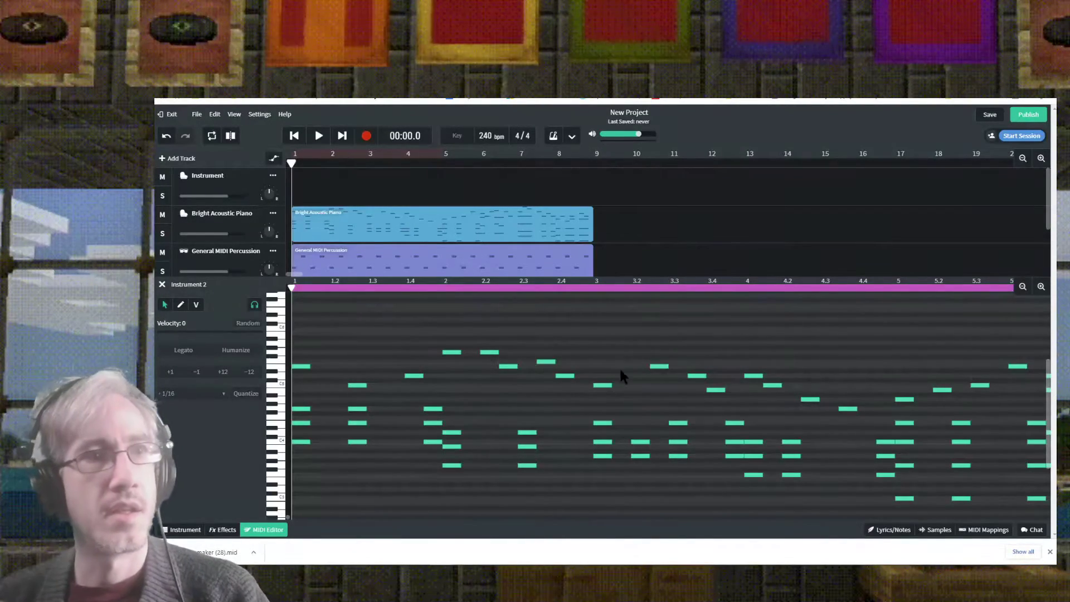
{"action": "key", "text": "ctrl+minus"}
{"action": "key", "text": "ctrl+minus"}
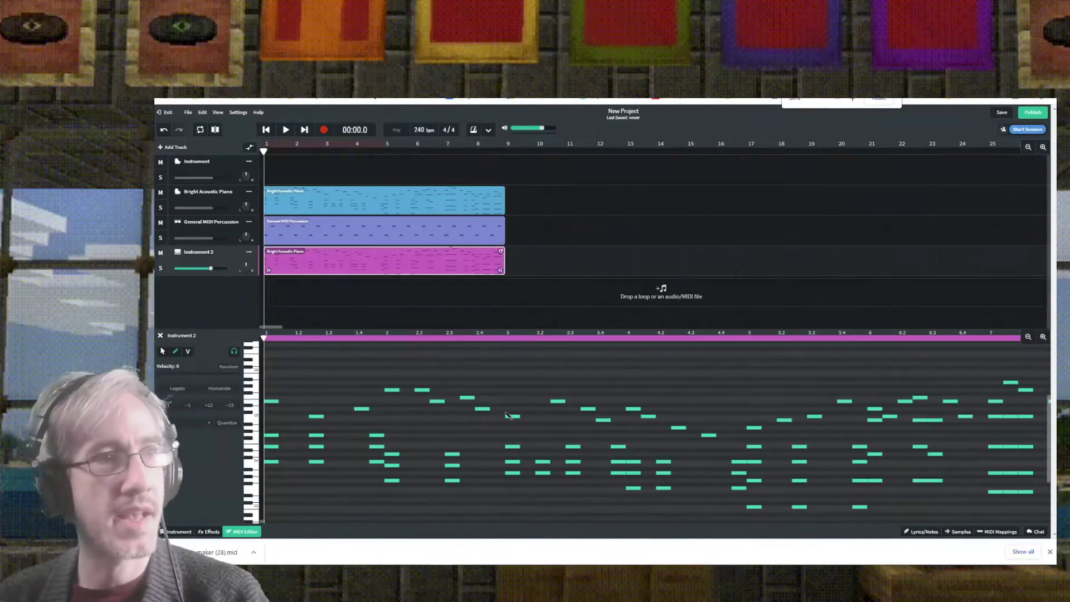
{"action": "key", "text": "ctrl+plus"}
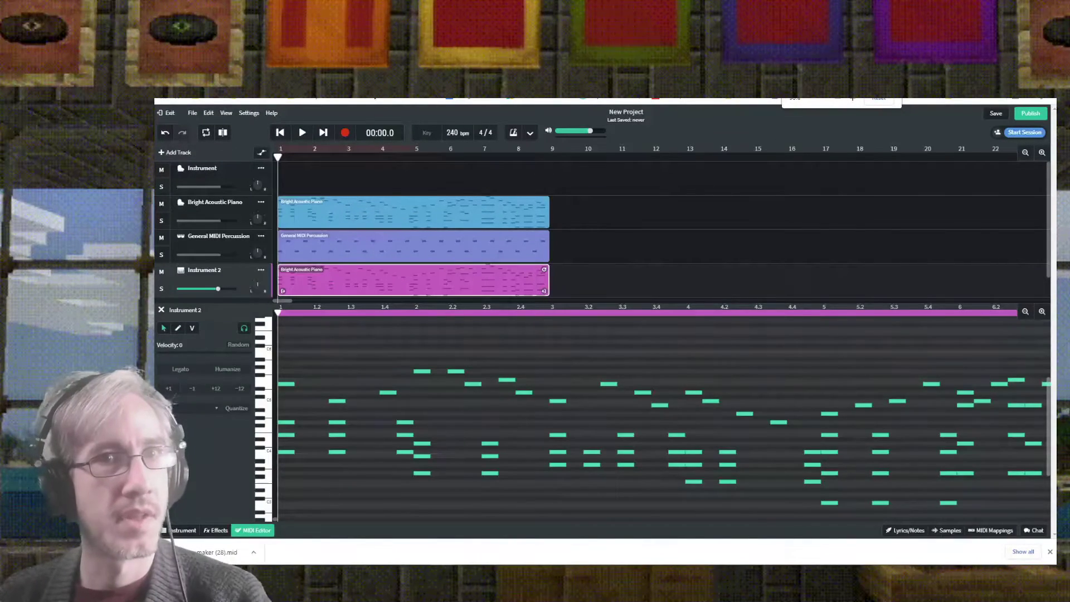
{"action": "left_click", "coordinate": [1026, 312]}
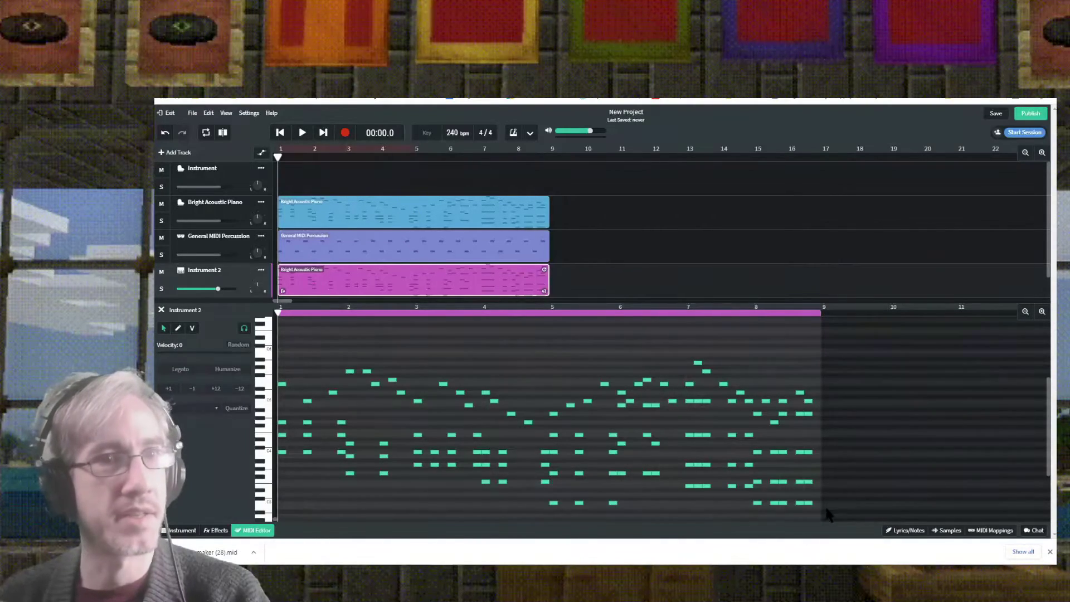
- Delete the chord notes below the melody in the Instrument 2 region, plus the extra harmony notes in measures 6 and 7
{"action": "left_click_drag", "start_coordinate": [830, 516], "coordinate": [248, 424]}
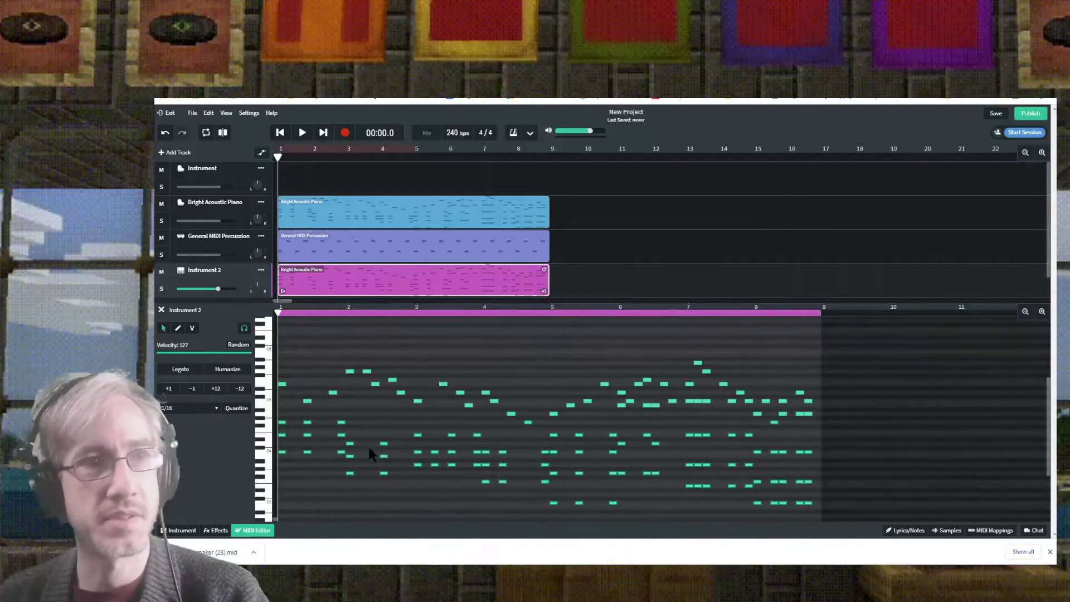
{"action": "key", "text": "Delete"}
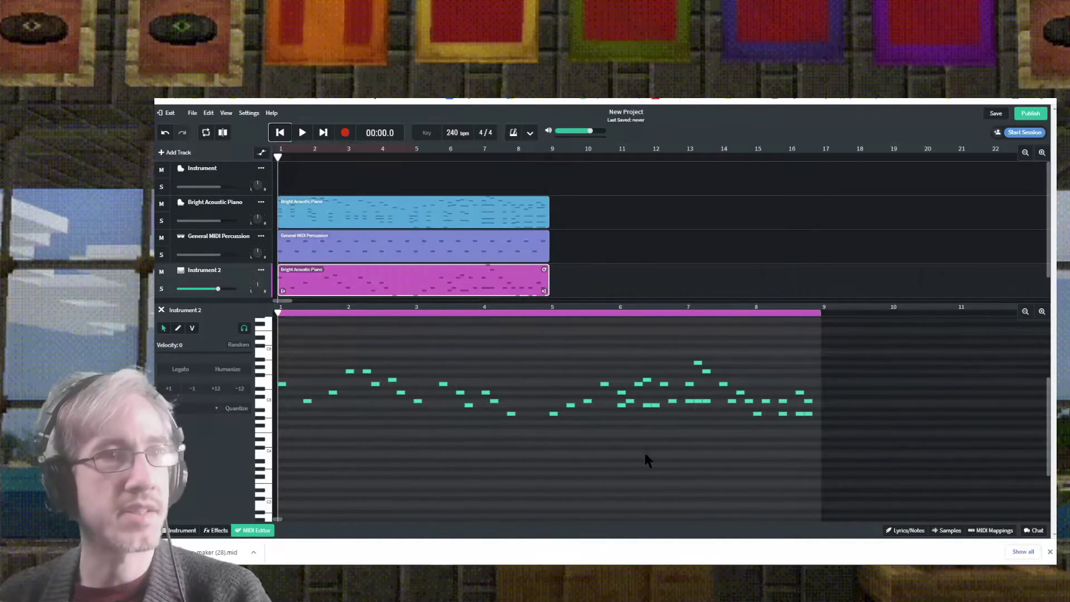
{"action": "left_click_drag", "start_coordinate": [701, 410], "coordinate": [642, 402]}
{"action": "key", "text": "Delete"}
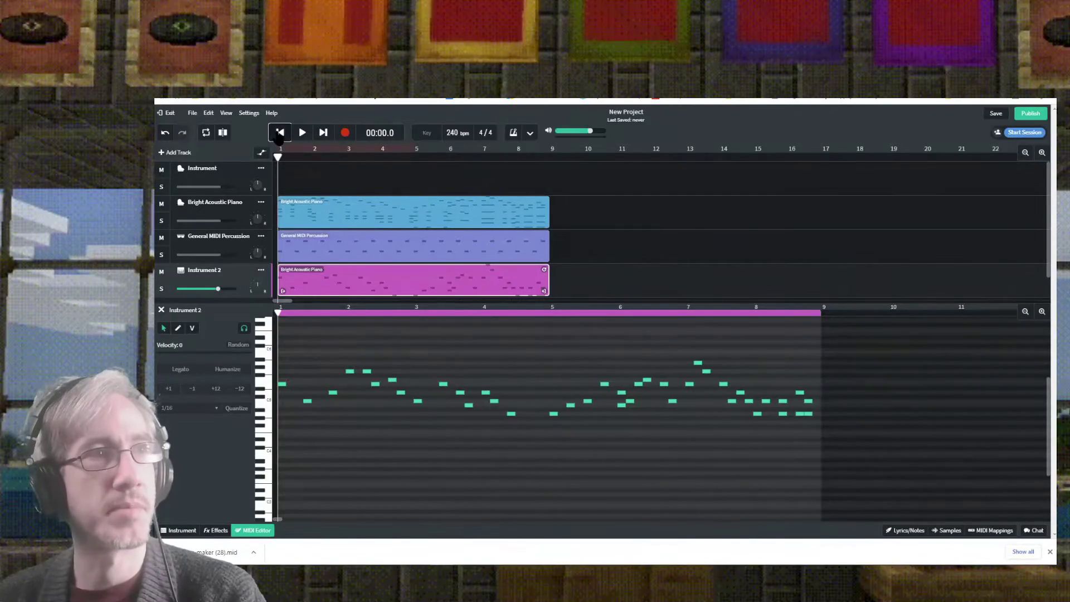
- Place copies of the General MIDI Percussion and Instrument 2 regions at measure 9, directly after the originals
{"action": "left_click", "coordinate": [301, 134]}
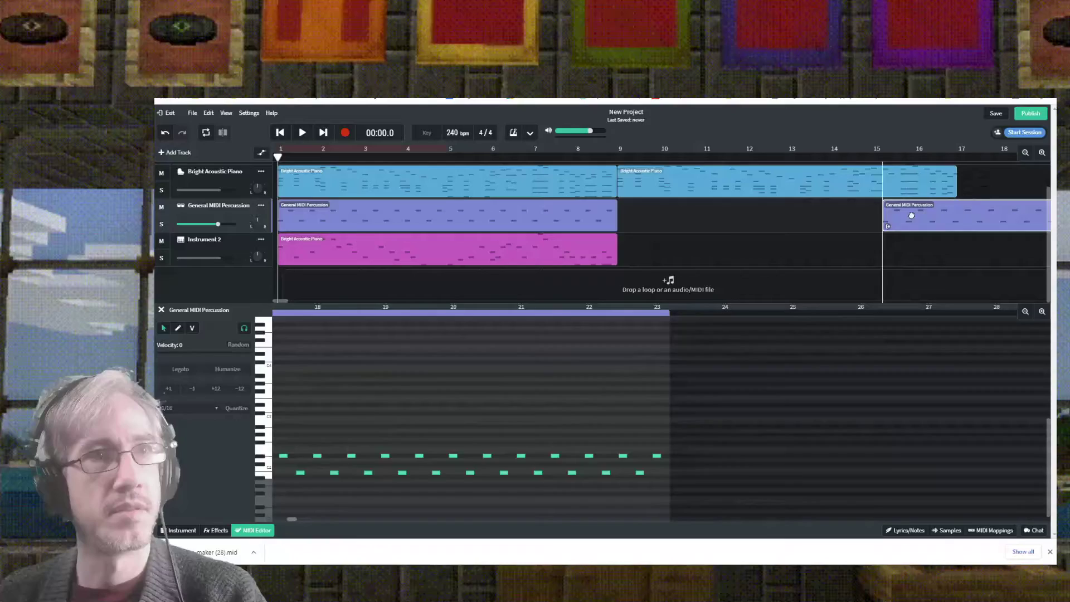
{"action": "left_click_drag", "start_coordinate": [911, 215], "coordinate": [649, 225]}
{"action": "left_click", "coordinate": [613, 160]}
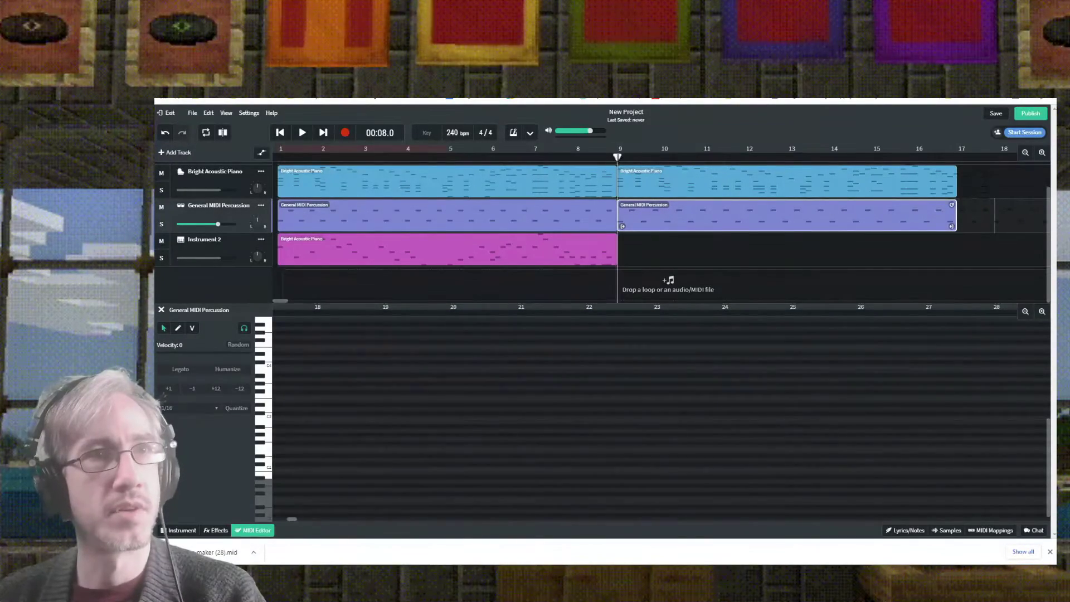
{"action": "left_click", "coordinate": [551, 247]}
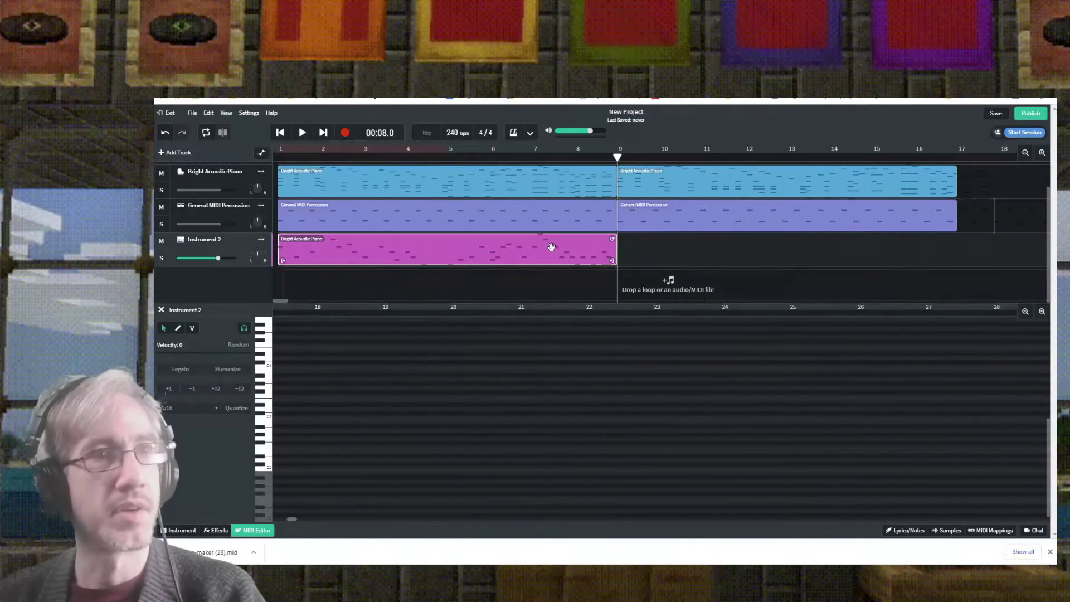
{"action": "key", "text": "ctrl+v"}
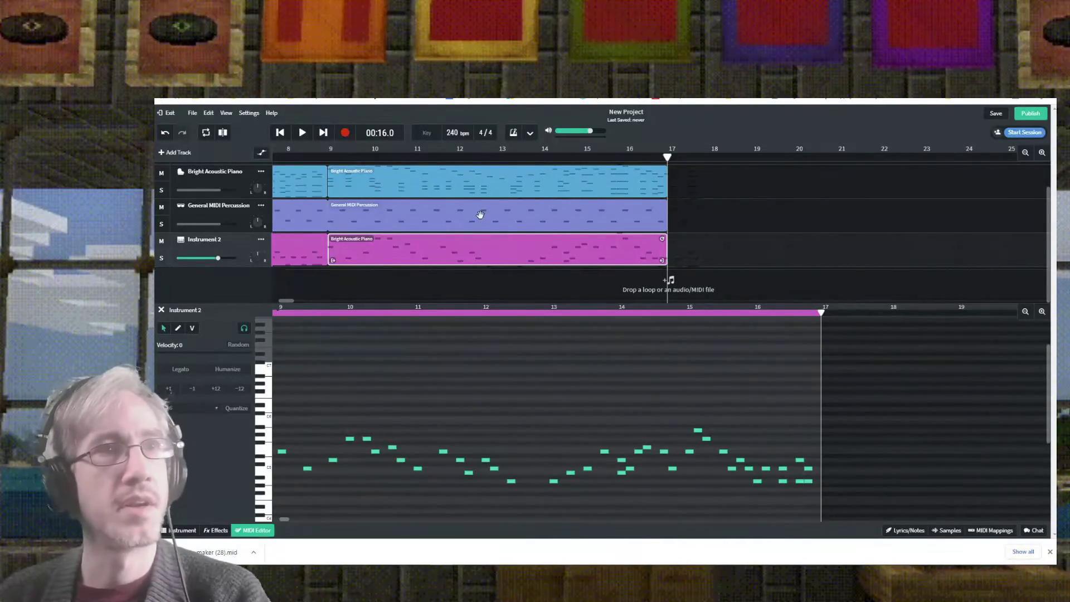
- Select both General MIDI Percussion regions and fit all of their notes into the MIDI Editor
{"action": "left_click", "coordinate": [402, 220]}
{"action": "scroll", "coordinate": [564, 376], "scroll_direction": "down", "scroll_amount": 5}
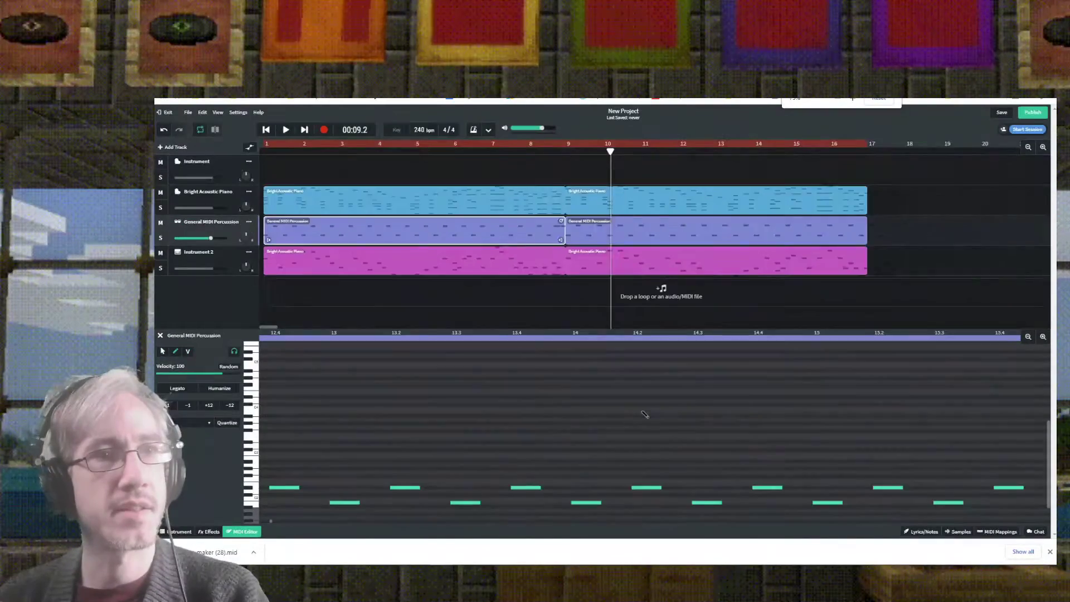
{"action": "key", "text": "ctrl+plus"}
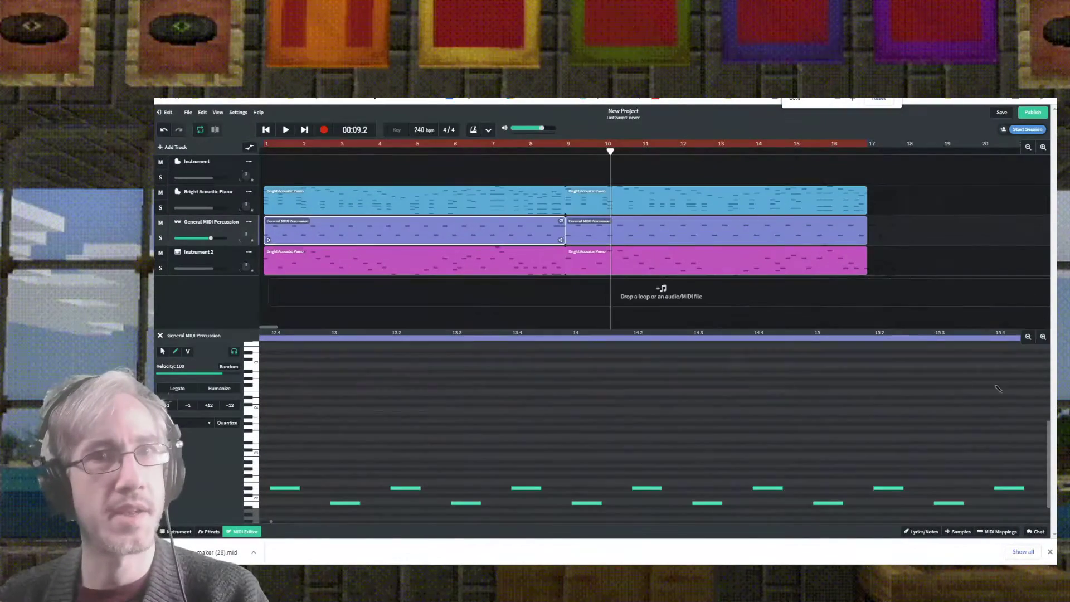
{"action": "left_click", "coordinate": [1029, 337]}
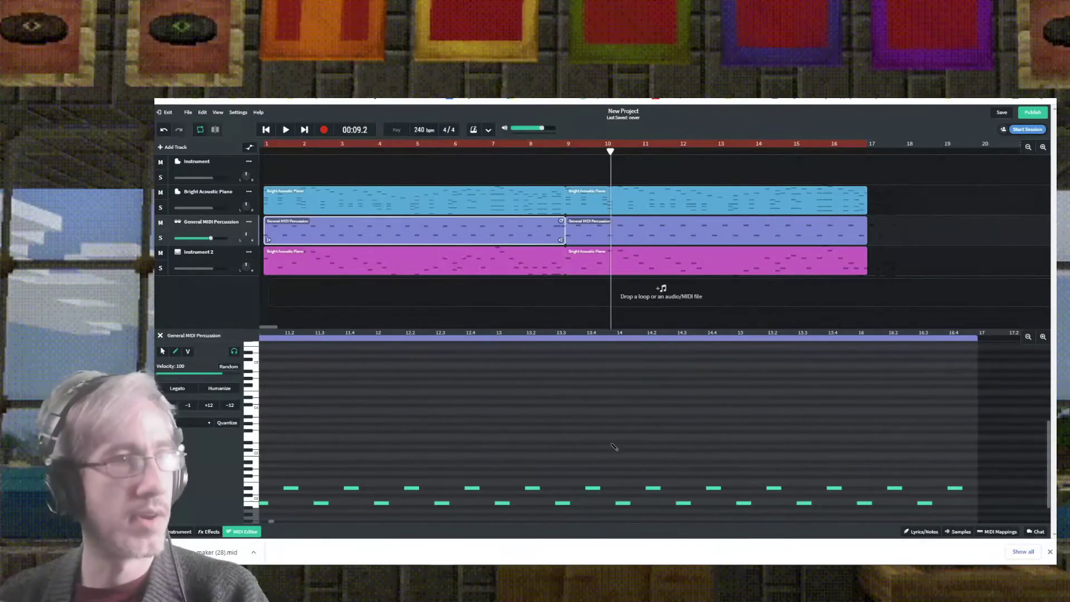
{"action": "scroll", "coordinate": [613, 446], "scroll_direction": "down", "scroll_amount": 1}
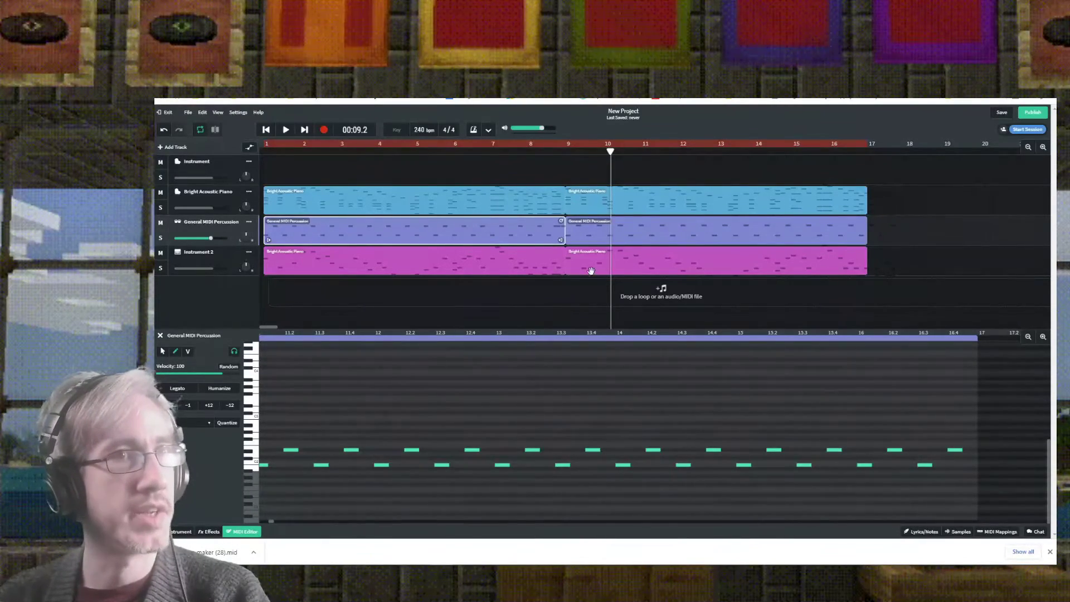
{"action": "left_click", "coordinate": [650, 234], "text": "shift"}
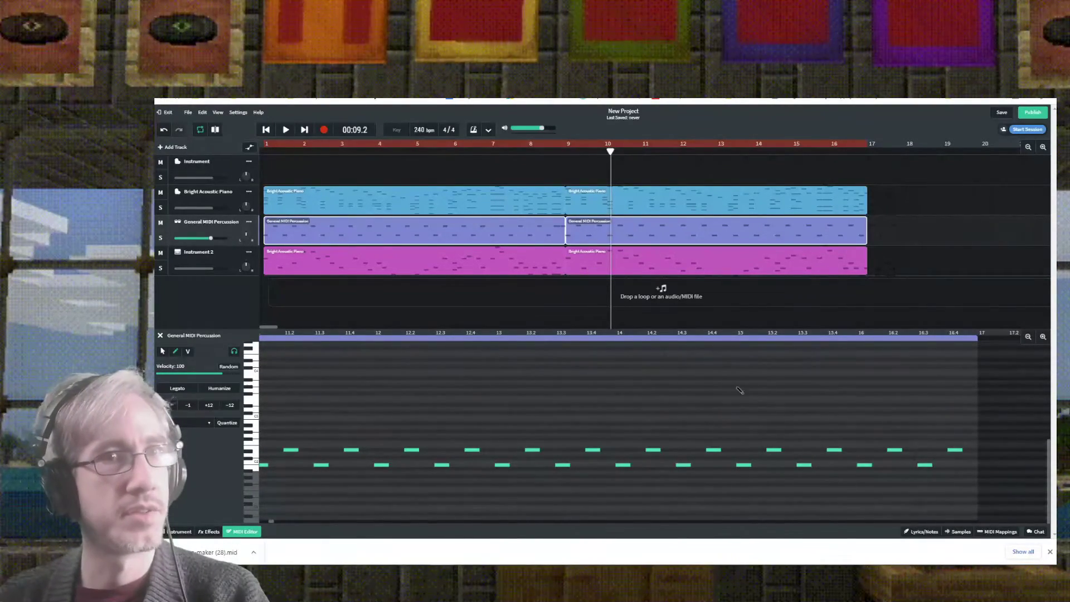
{"action": "left_click", "coordinate": [1029, 337]}
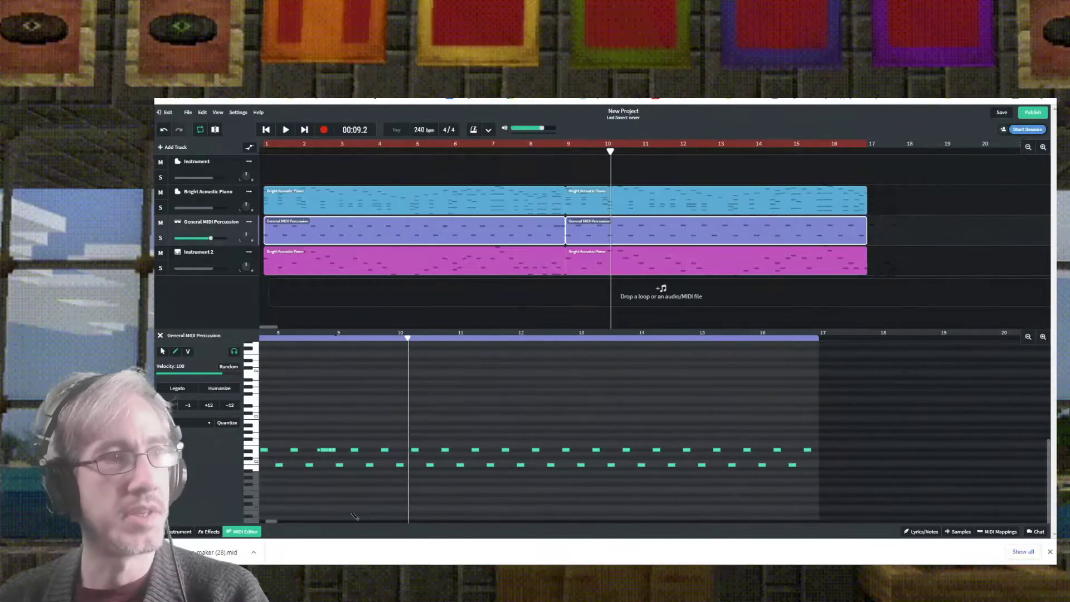
{"action": "left_click_drag", "start_coordinate": [273, 521], "coordinate": [267, 521]}
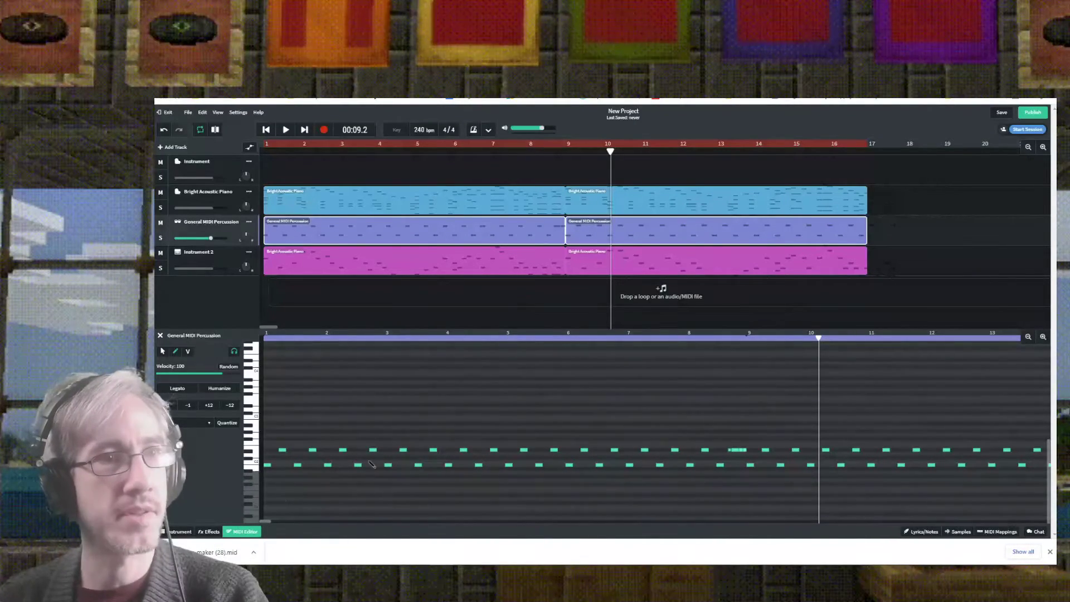
{"action": "left_click", "coordinate": [1029, 337]}
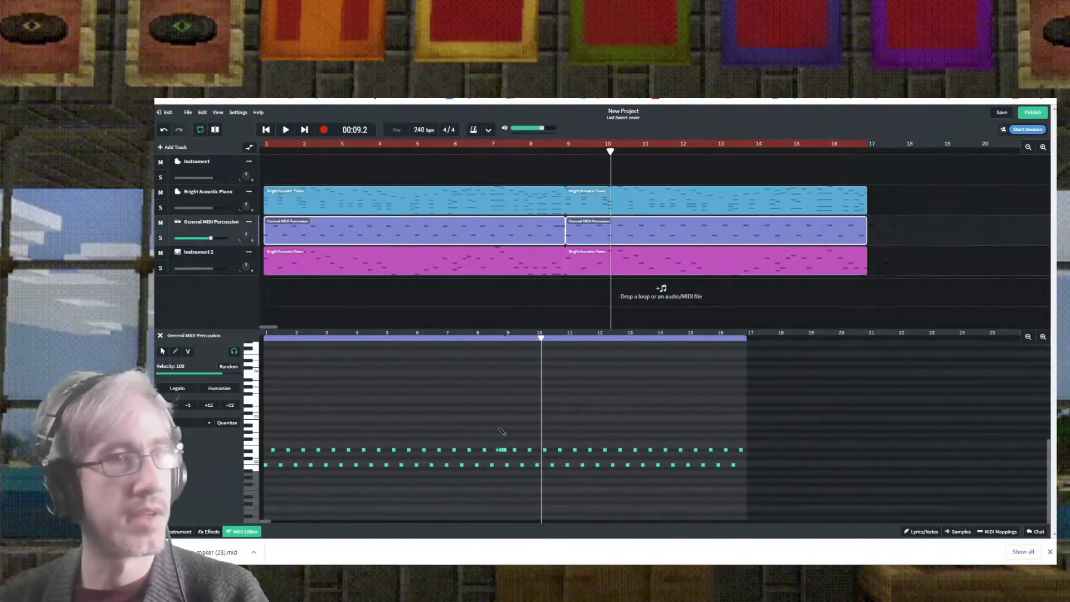
- Select the upper row of percussion notes and try higher and lower pitches, ending one semitone below the original pitch
{"action": "left_click", "coordinate": [163, 351]}
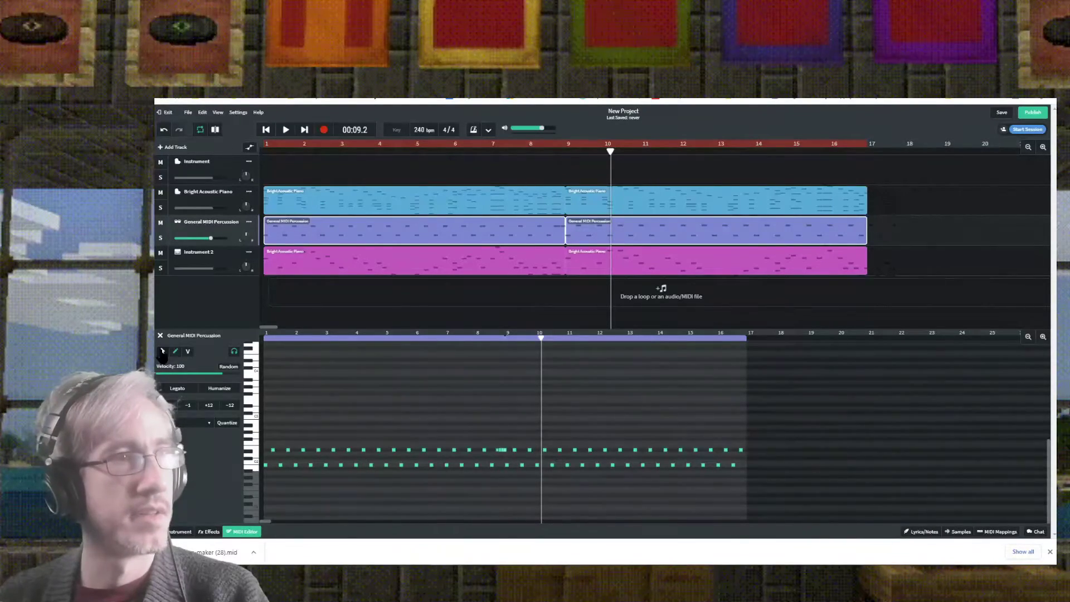
{"action": "left_click_drag", "start_coordinate": [771, 457], "coordinate": [266, 406]}
{"action": "key", "text": "Up"}
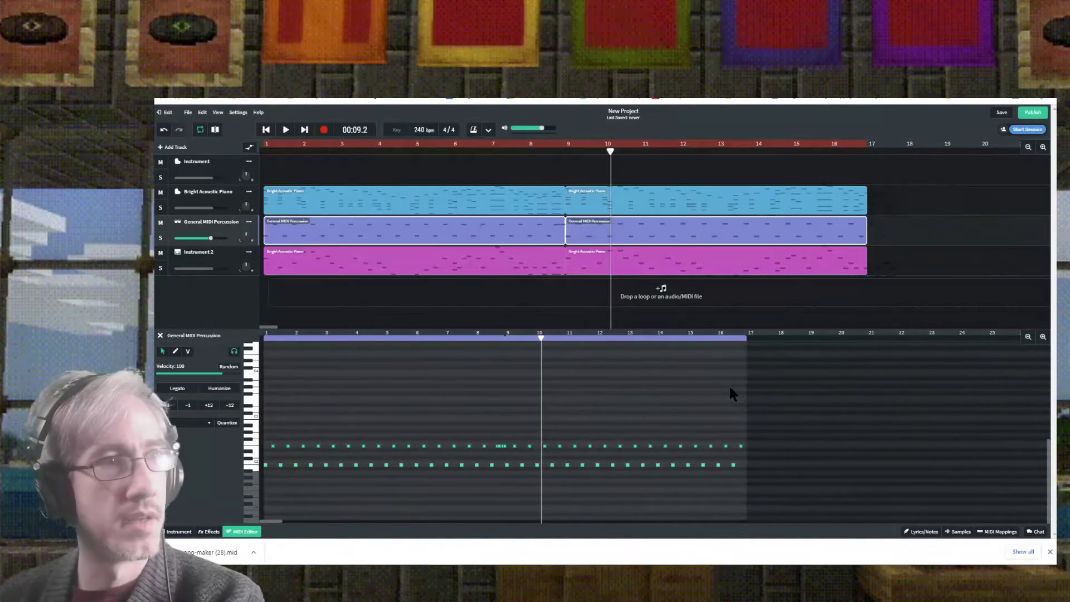
{"action": "key", "text": "Up"}
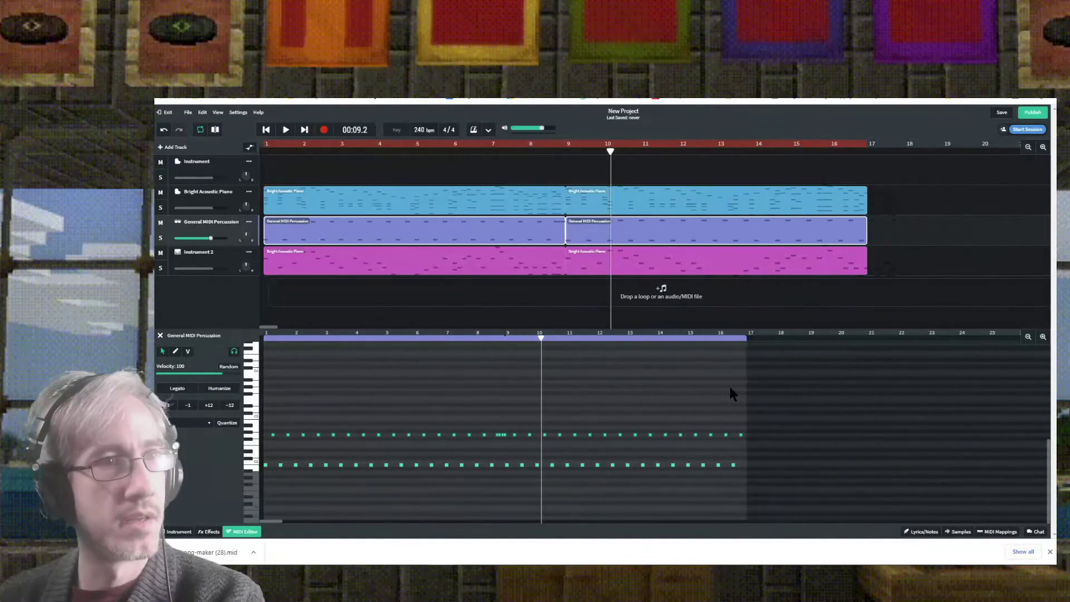
{"action": "key", "text": "Up"}
{"action": "key", "text": "Up"}
{"action": "key", "text": "Up"}
{"action": "key", "text": "Up"}
{"action": "key", "text": "Up"}
{"action": "key", "text": "Up"}
{"action": "key", "text": "Up"}
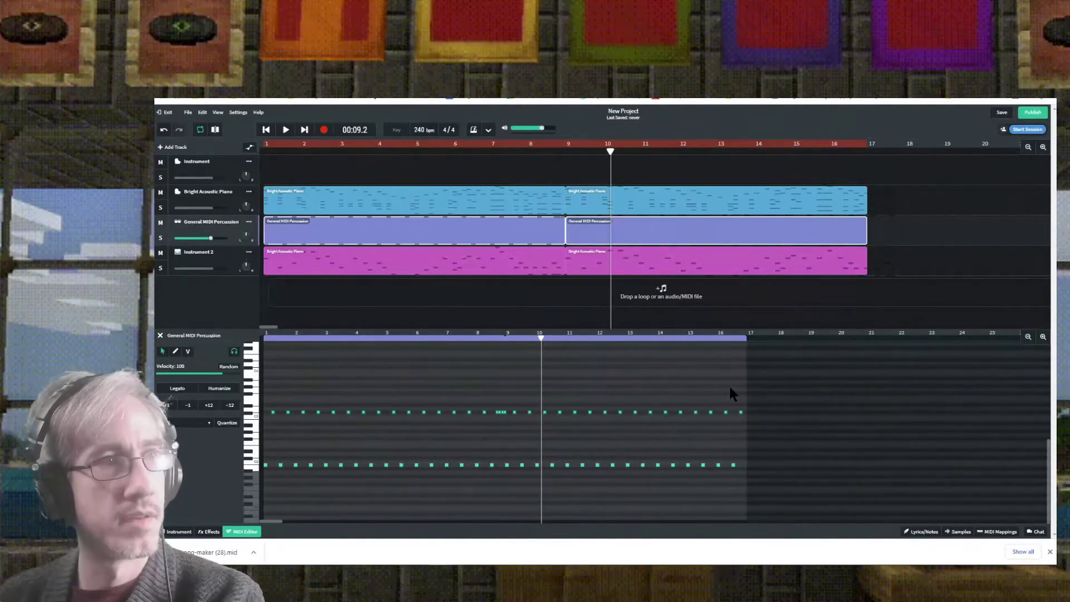
{"action": "key", "text": "Down"}
{"action": "key", "text": "Down"}
{"action": "key", "text": "Down"}
{"action": "key", "text": "Down"}
{"action": "key", "text": "Down"}
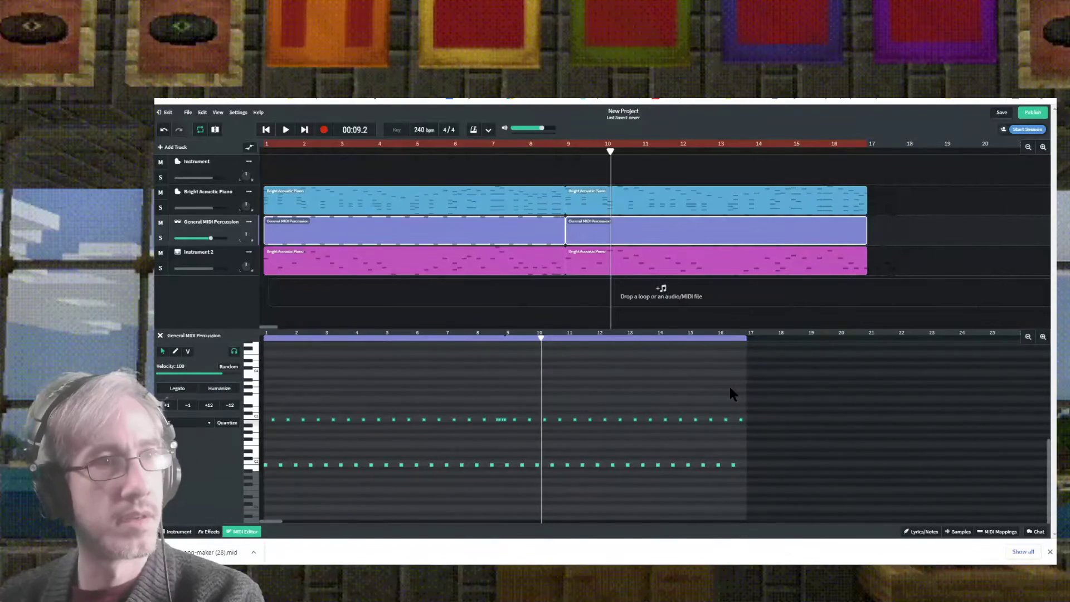
{"action": "key", "text": "Down"}
{"action": "key", "text": "Down"}
{"action": "key", "text": "Down"}
{"action": "key", "text": "Down"}
{"action": "key", "text": "Down"}
{"action": "key", "text": "Down"}
{"action": "key", "text": "Down"}
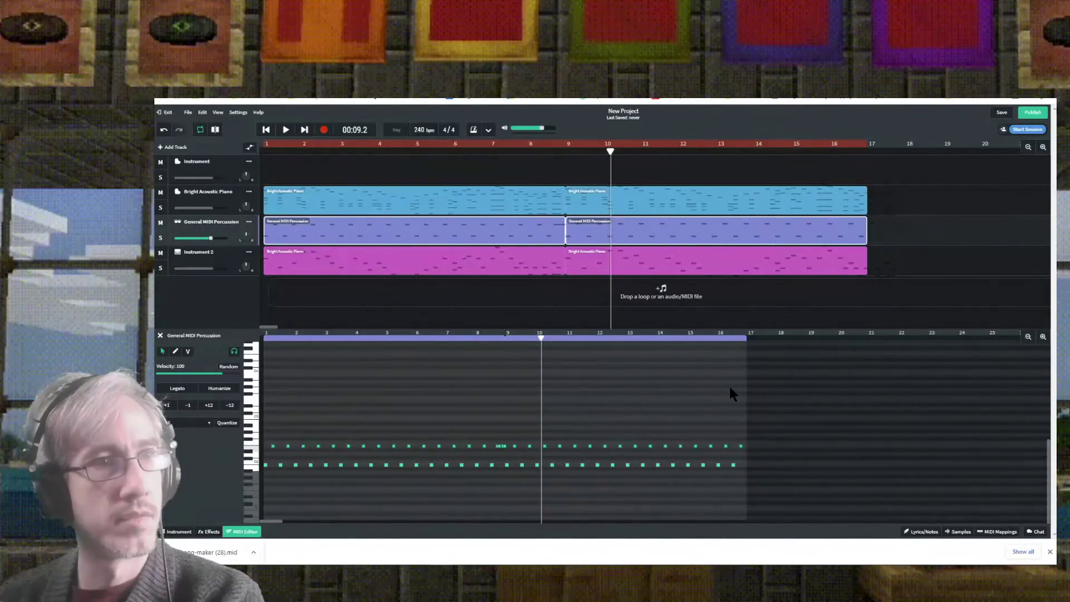
{"action": "key", "text": "Down"}
{"action": "key", "text": "Down"}
{"action": "key", "text": "Down"}
{"action": "key", "text": "Up"}
{"action": "key", "text": "Up"}
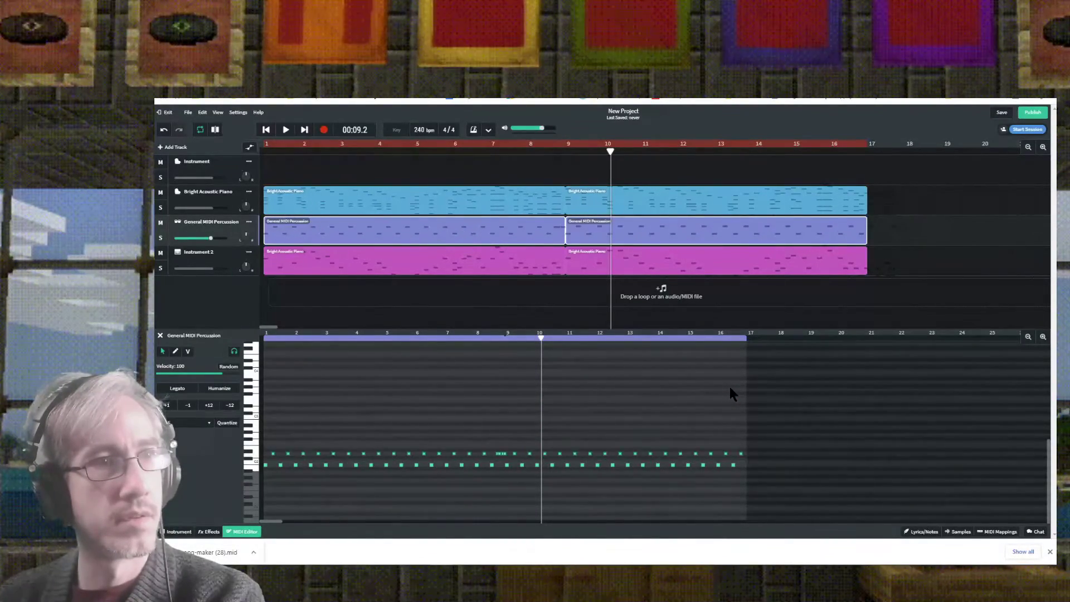
- Lower the Bright Acoustic Piano volume slightly, raise General MIDI Percussion to about +1.4 dB, and lower Instrument 2 to about -2.2 dB
{"action": "scroll", "coordinate": [499, 393], "scroll_direction": "up", "scroll_amount": 3}
{"action": "left_click", "coordinate": [232, 206]}
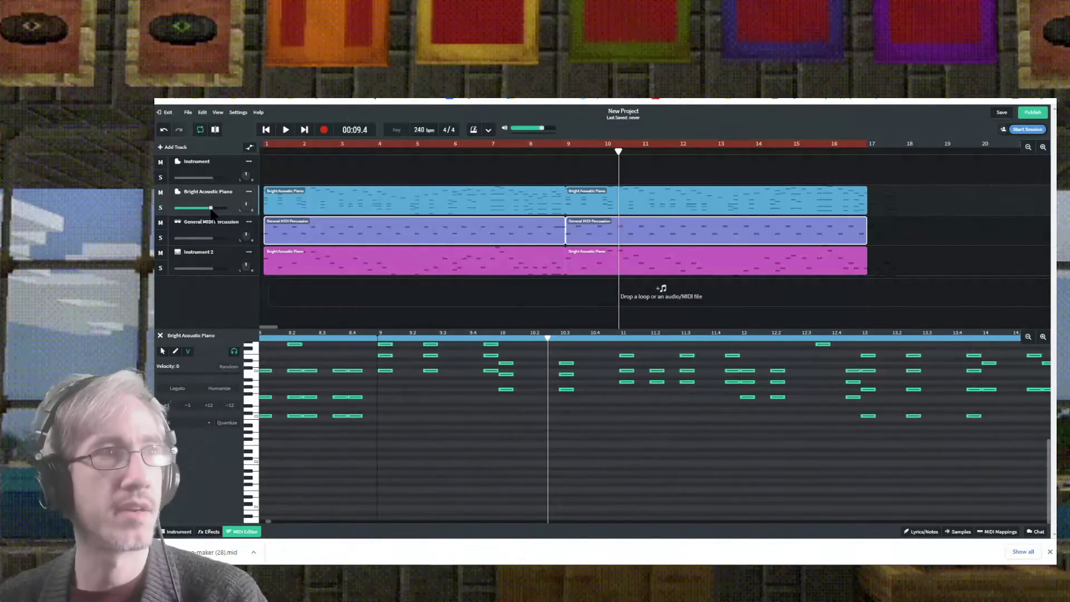
{"action": "mouse_move", "coordinate": [215, 215]}
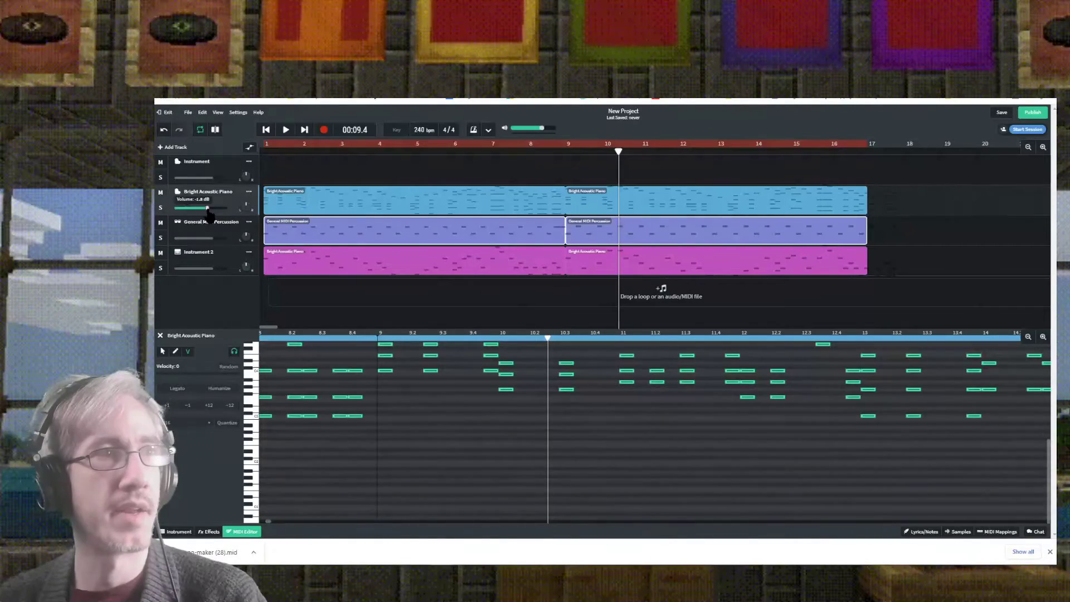
{"action": "left_click", "coordinate": [222, 233]}
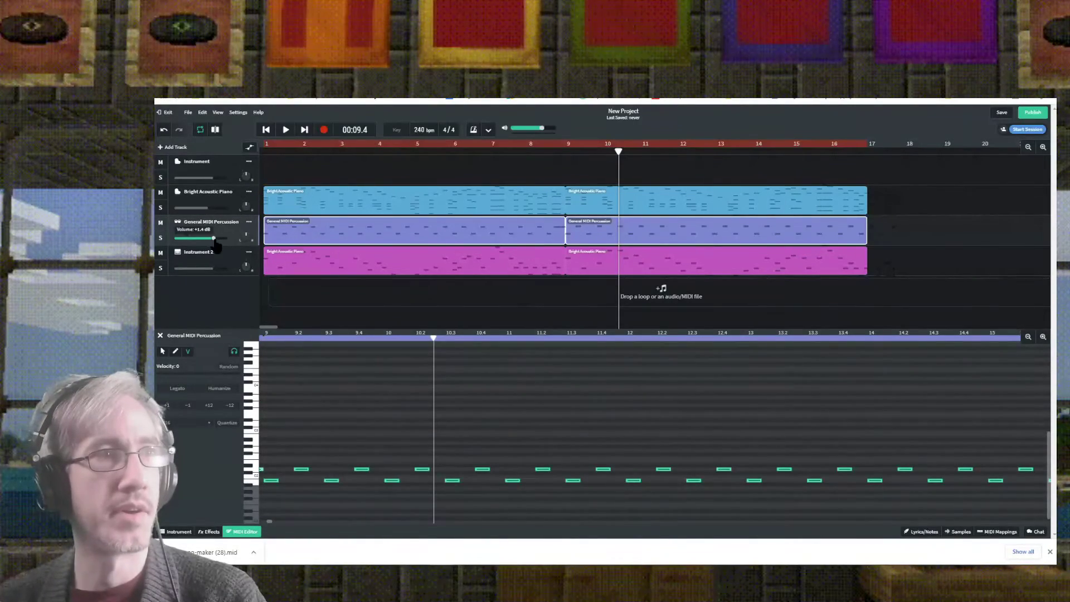
{"action": "left_click", "coordinate": [229, 260]}
{"action": "mouse_move", "coordinate": [210, 269]}
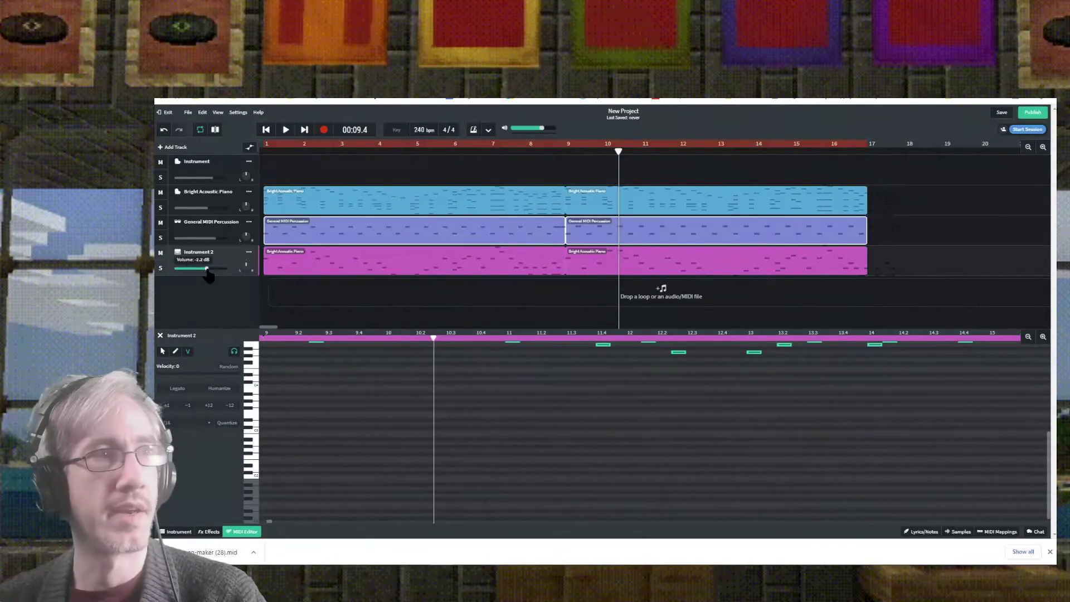
- Play the song from the beginning to check the mix, and stop playback
{"action": "left_click", "coordinate": [266, 129]}
{"action": "left_click", "coordinate": [286, 129]}
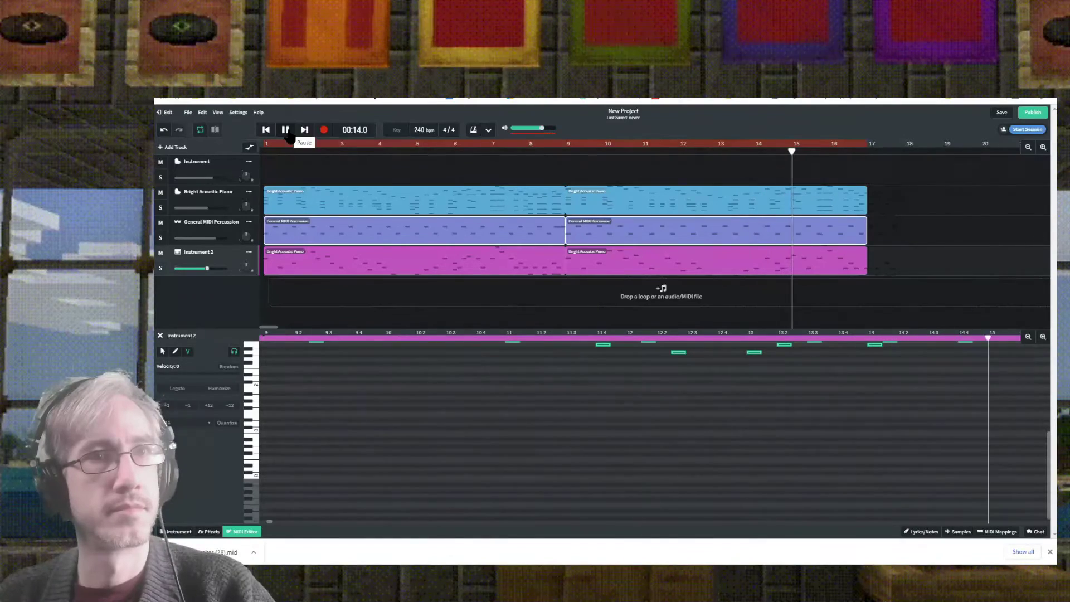
{"action": "left_click", "coordinate": [957, 162]}
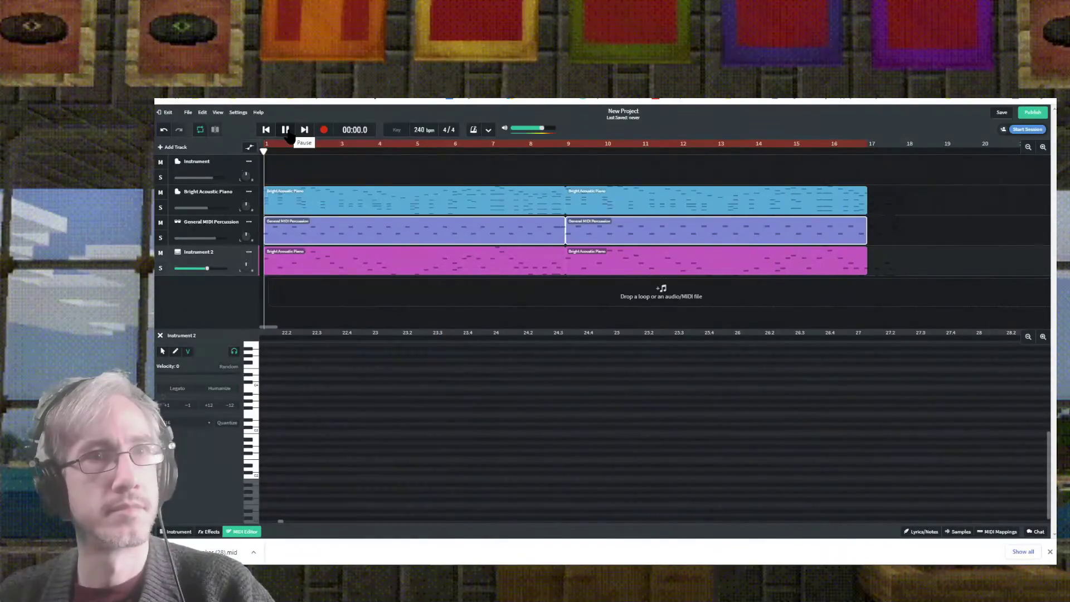
{"action": "key", "text": "space"}
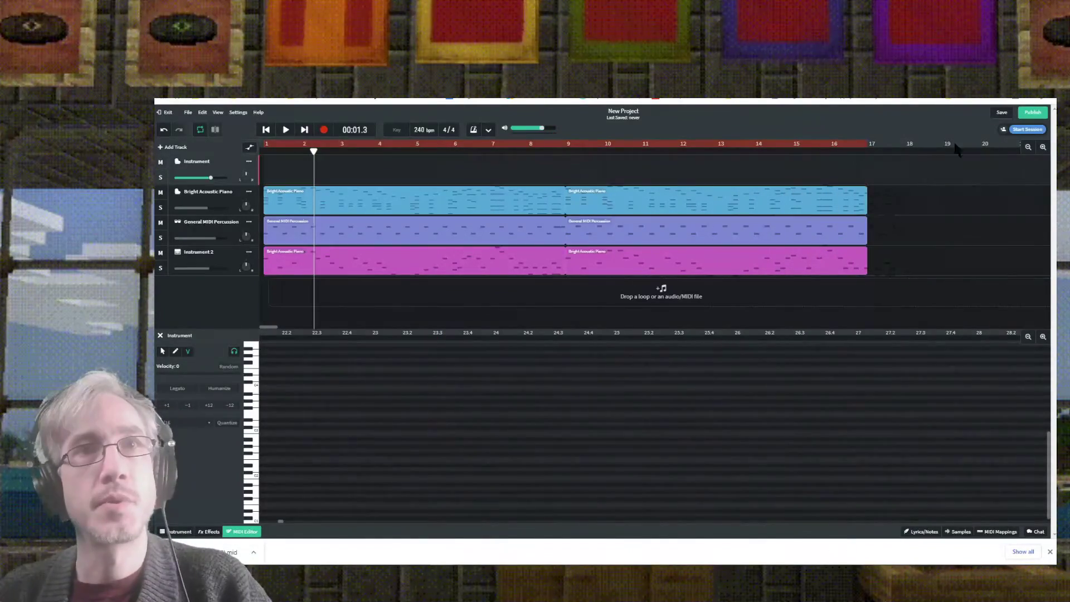
- Save the project and rename it "Chrome Transfer"
{"action": "left_click", "coordinate": [1002, 113]}
{"action": "left_click", "coordinate": [642, 110]}
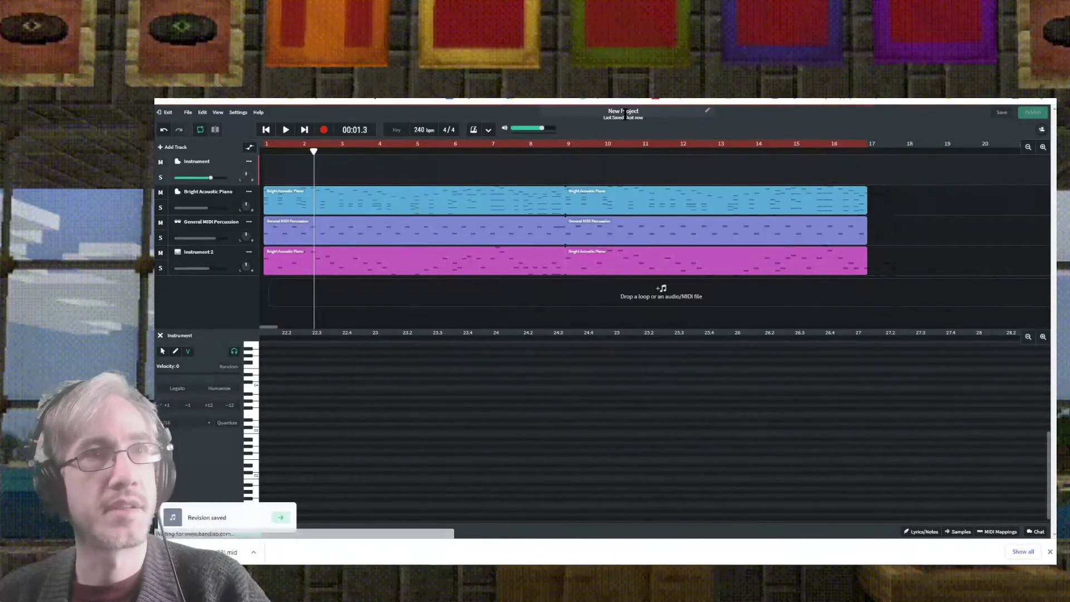
{"action": "type", "text": "C"}
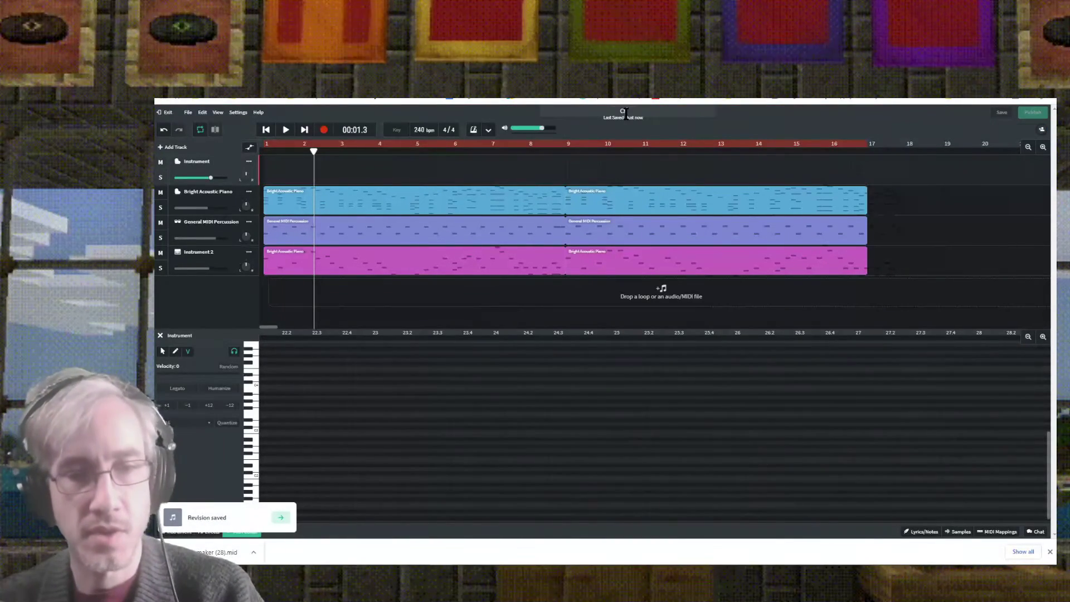
{"action": "type", "text": "hrome Transfer"}
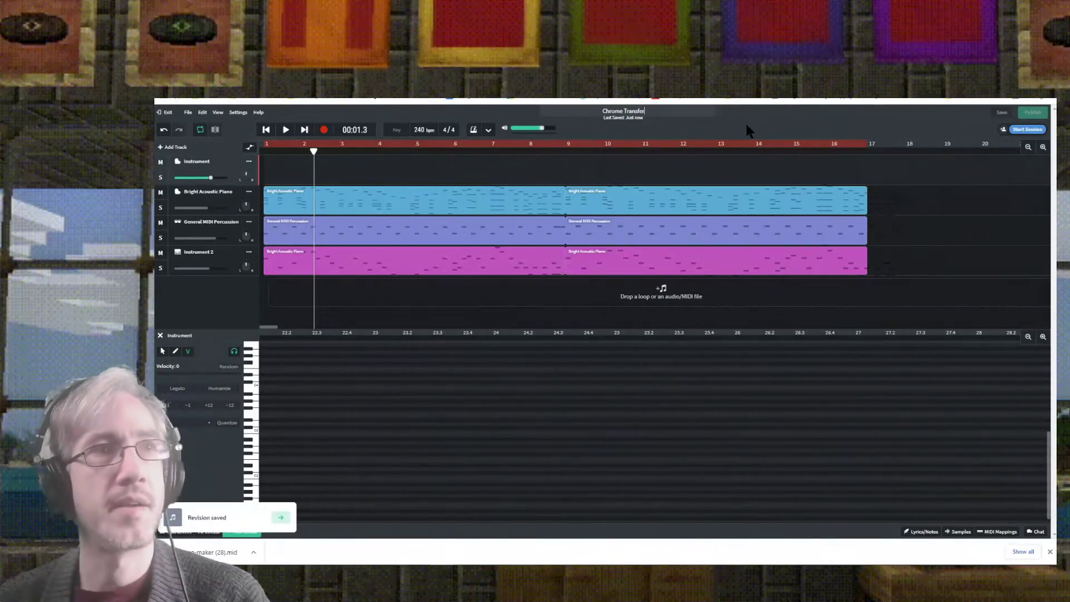
{"action": "key", "text": "Return"}
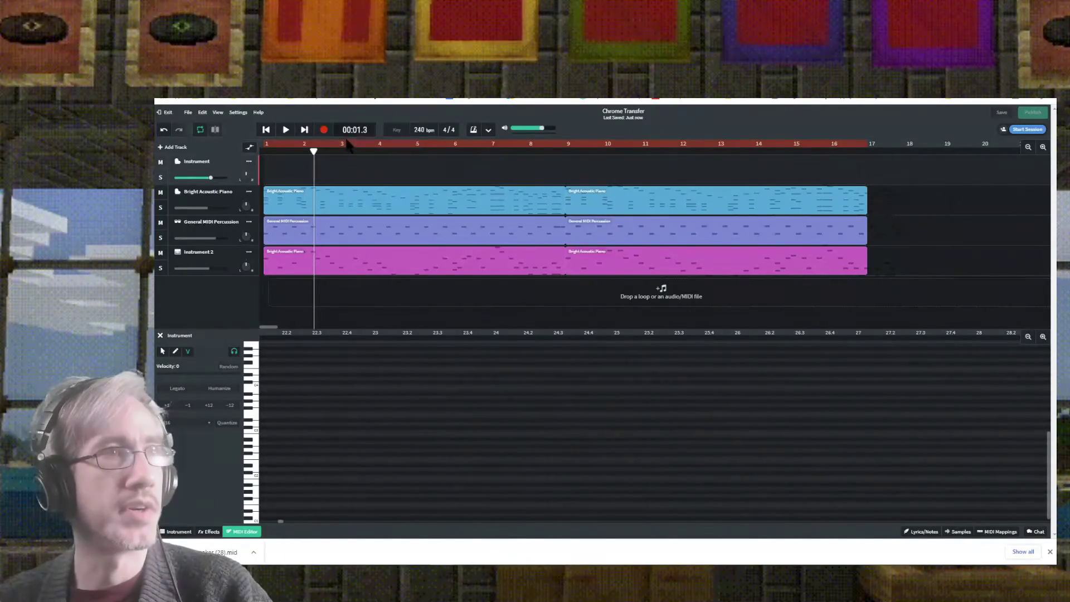
- Download the project's mixdown as a High Quality MP3
{"action": "left_click", "coordinate": [186, 113]}
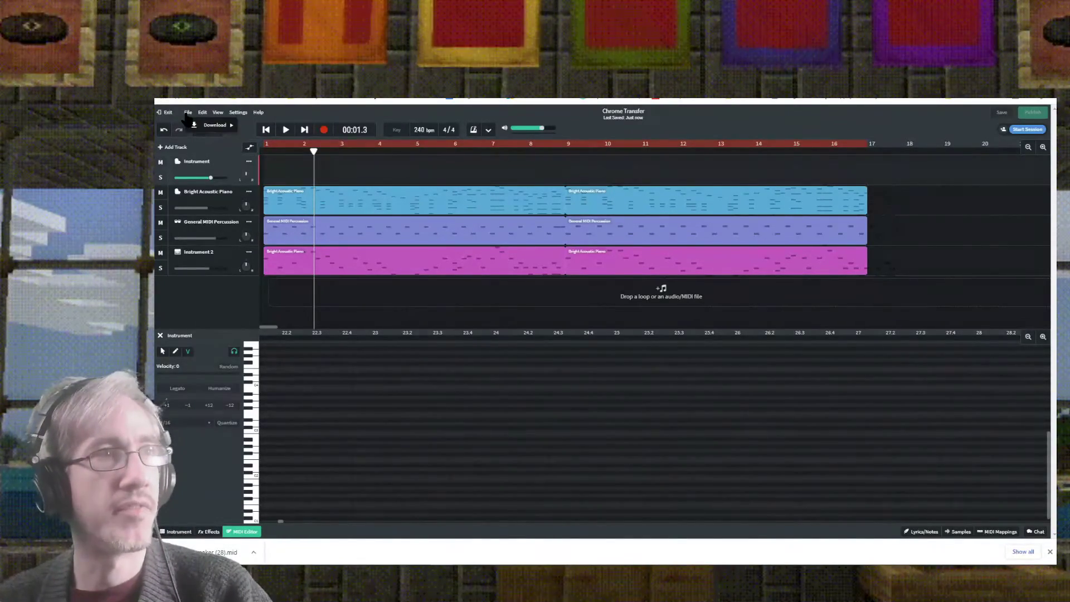
{"action": "mouse_move", "coordinate": [211, 131]}
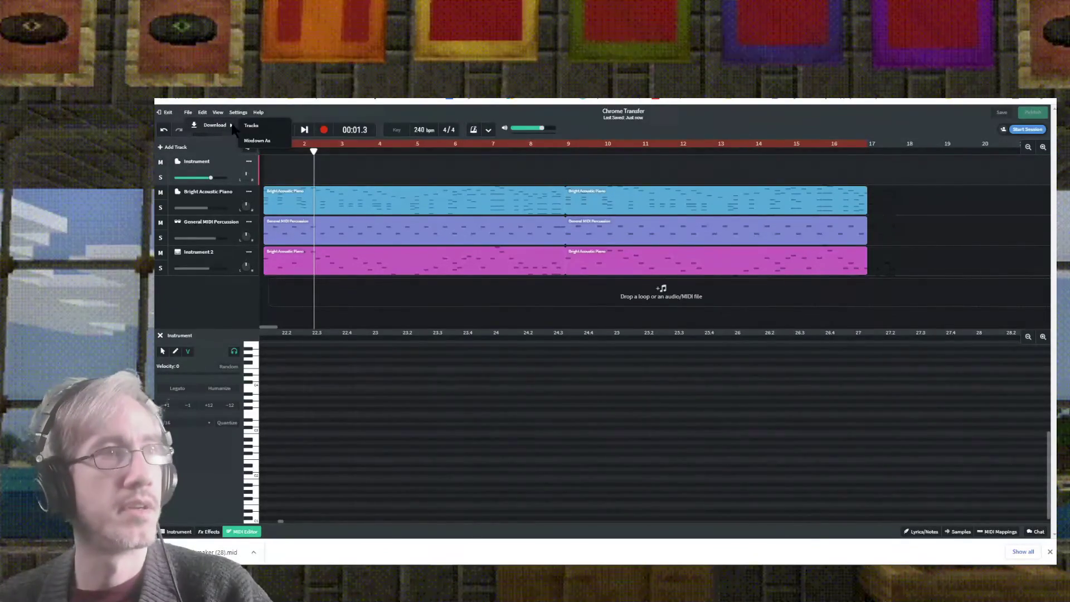
{"action": "left_click", "coordinate": [259, 140]}
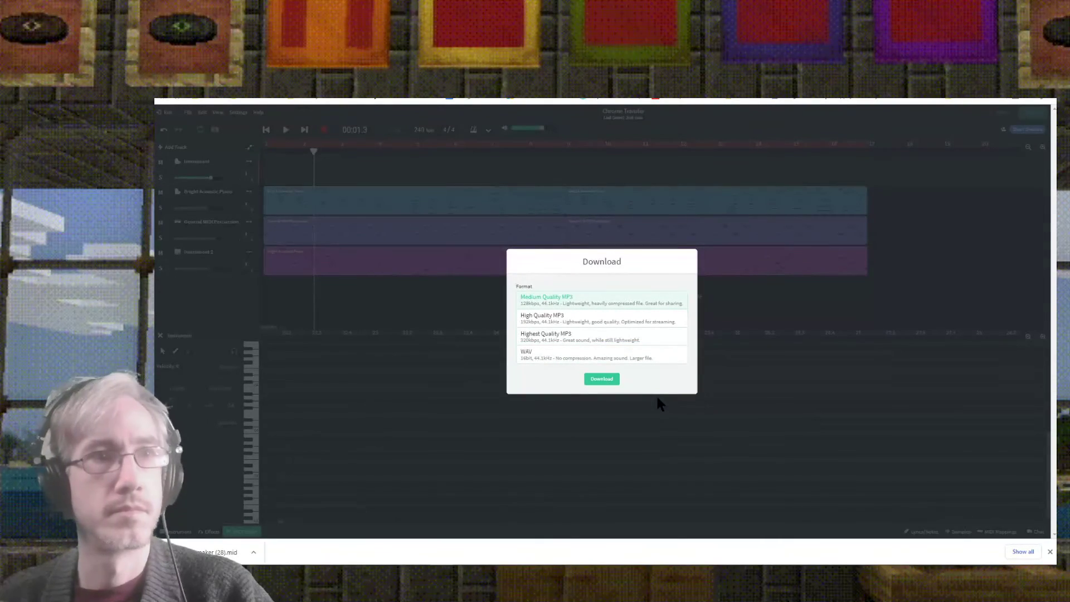
{"action": "left_click", "coordinate": [598, 325]}
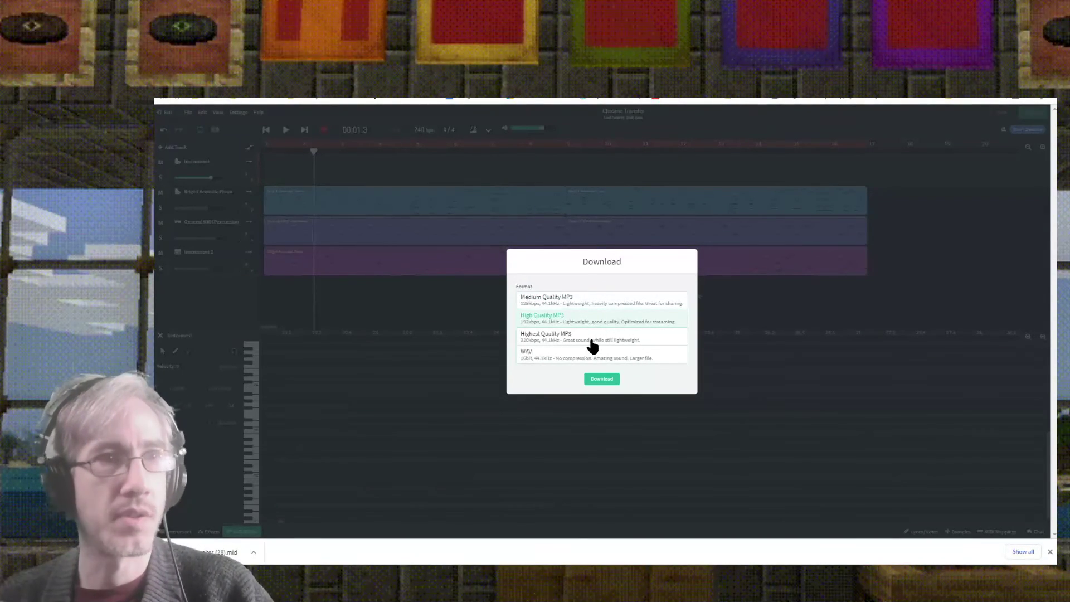
{"action": "left_click", "coordinate": [604, 379]}
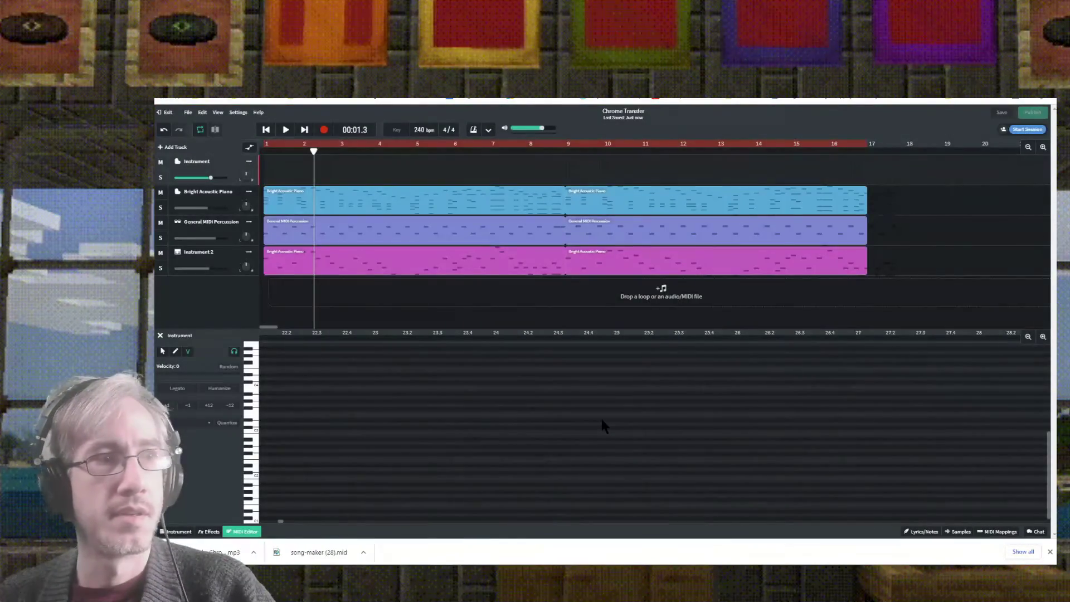
- Check the file options of the downloaded MP3 and switch to the Canvas assignment page
{"action": "left_click", "coordinate": [254, 553]}
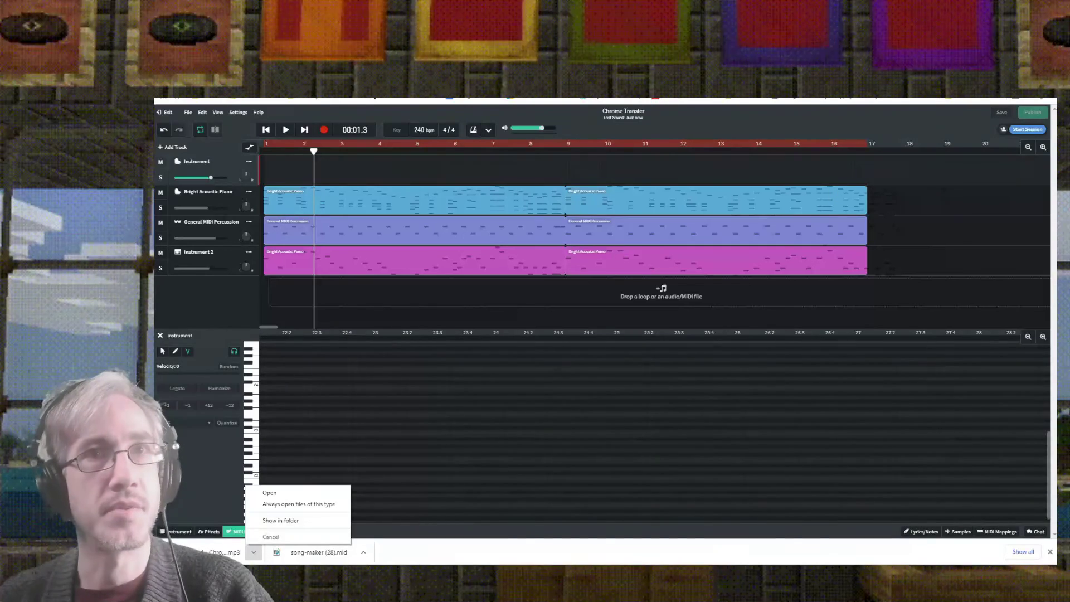
{"action": "key", "text": "Escape"}
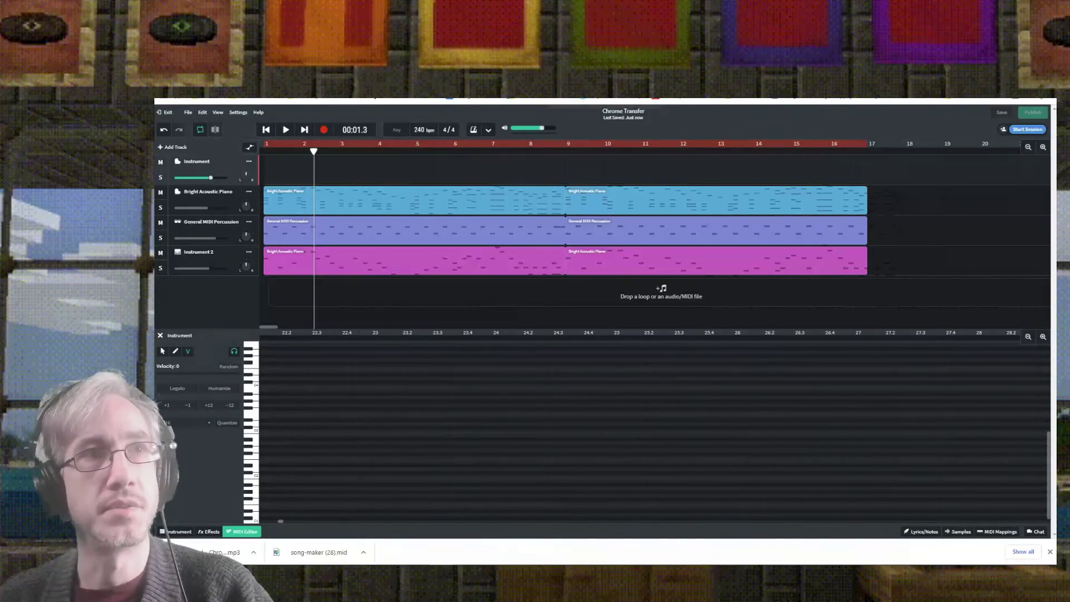
{"action": "key", "text": "ctrl+Tab"}
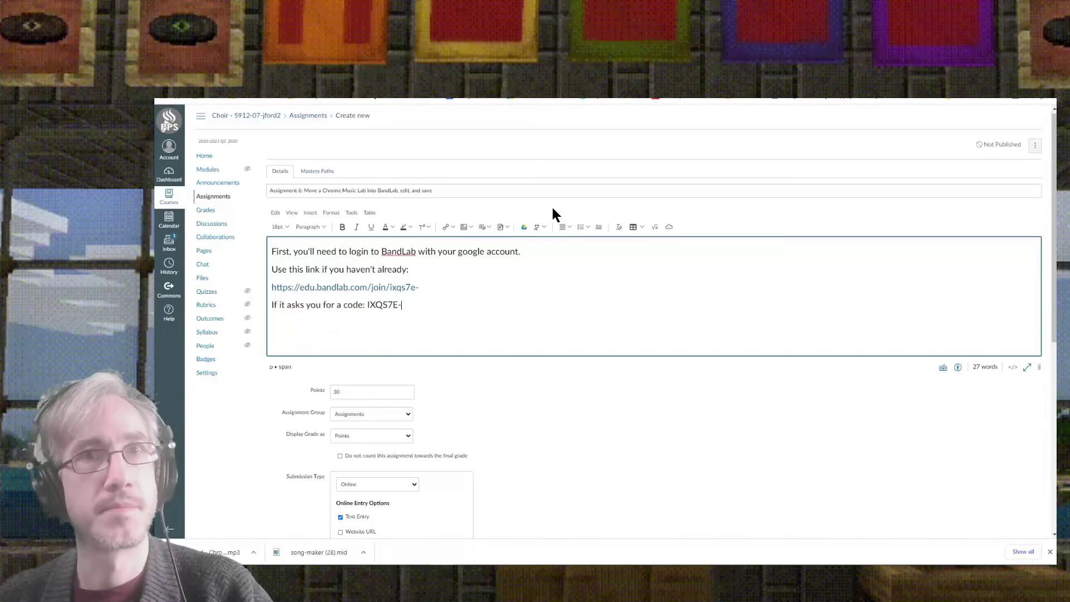